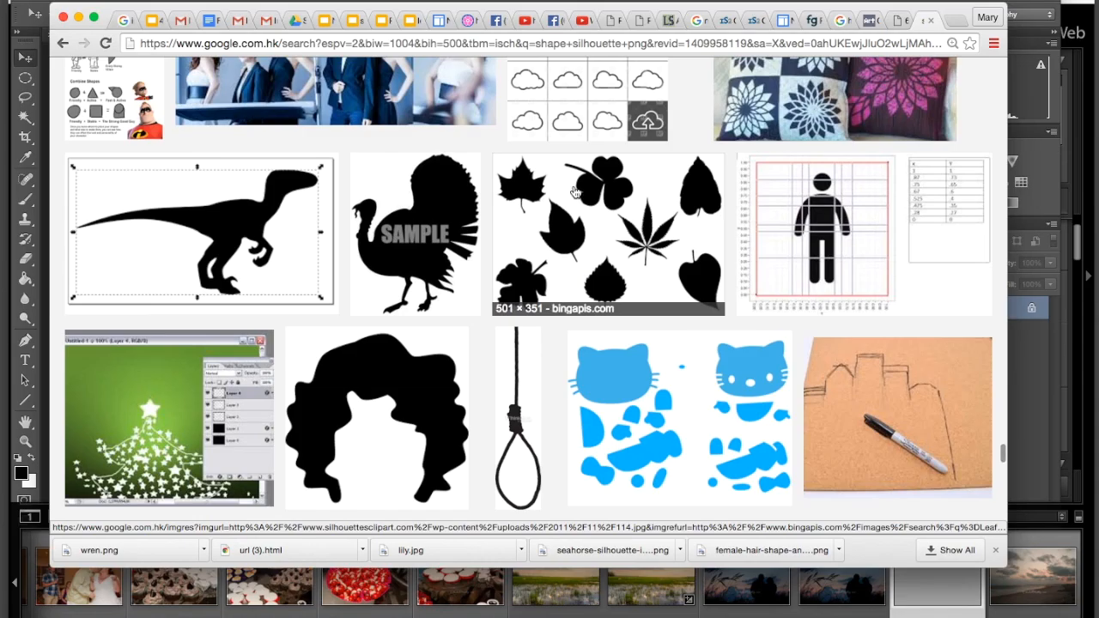
# Step: Find the blue frog silhouette in the image results and save it as Frog_R in the Silhouette shapes folder
pyautogui.scroll(2, 368, 289)
pyautogui.scroll(-15, 369, 290)
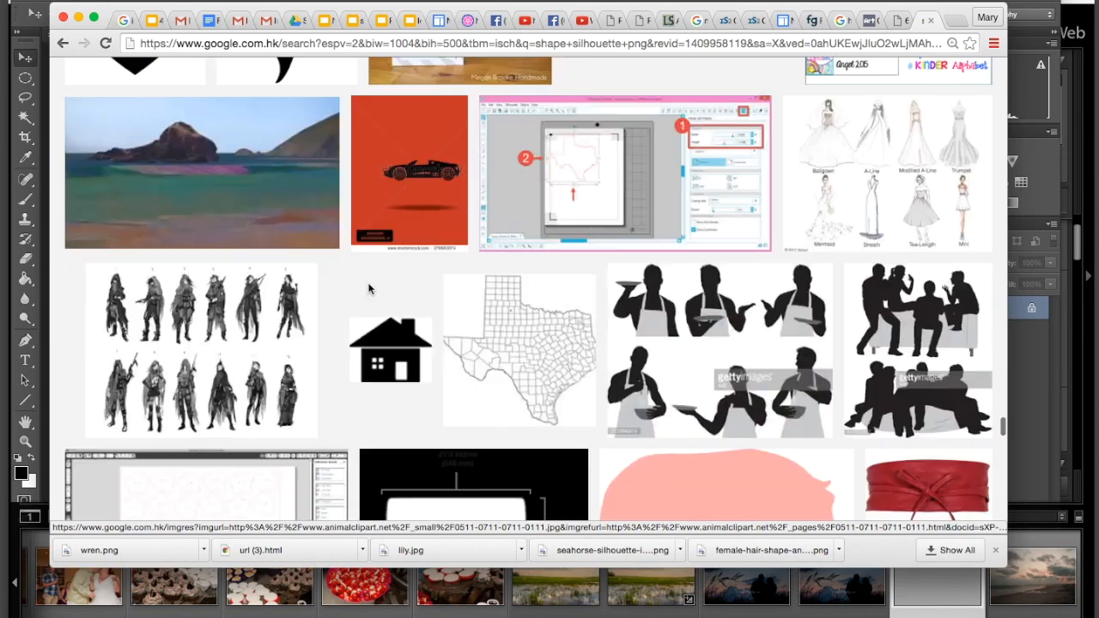
pyautogui.scroll(-5, 368, 289)
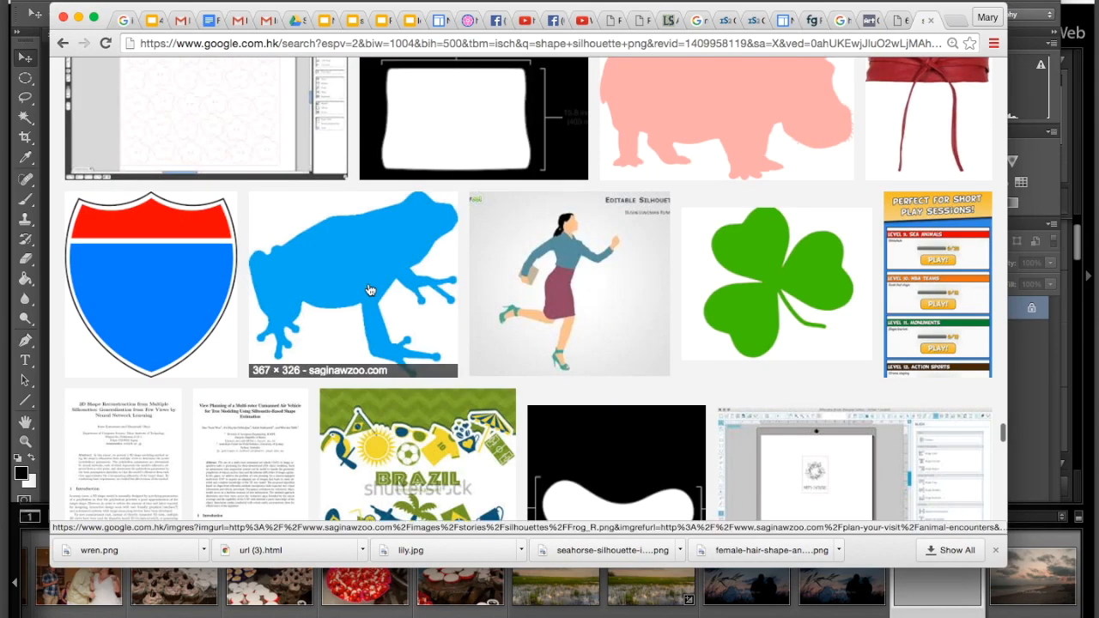
pyautogui.click(343, 270)
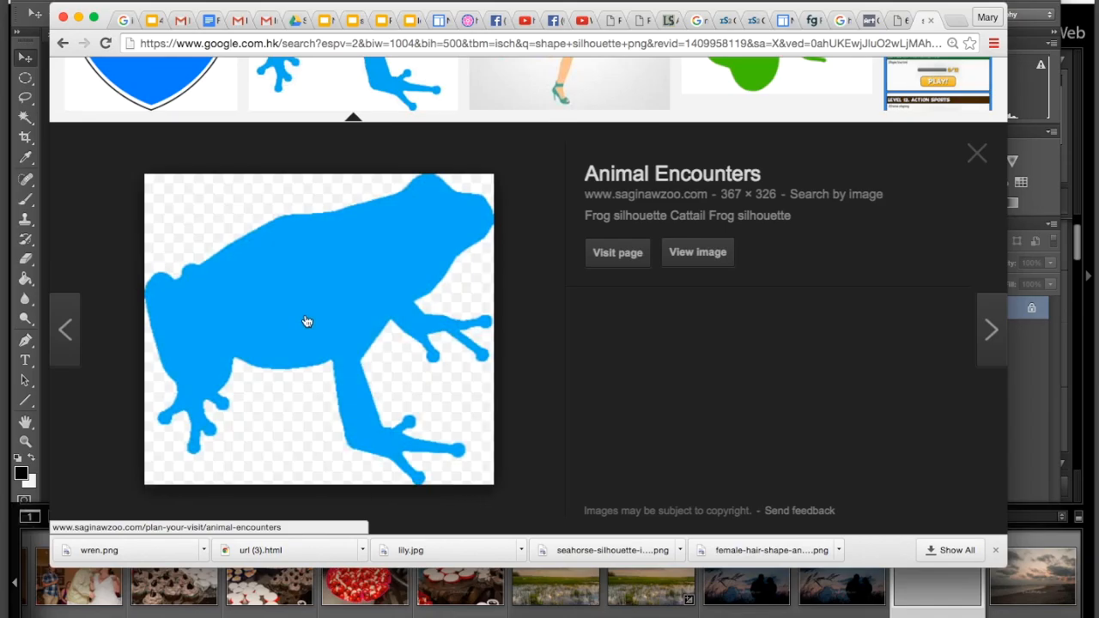
pyautogui.rightClick(305, 313)
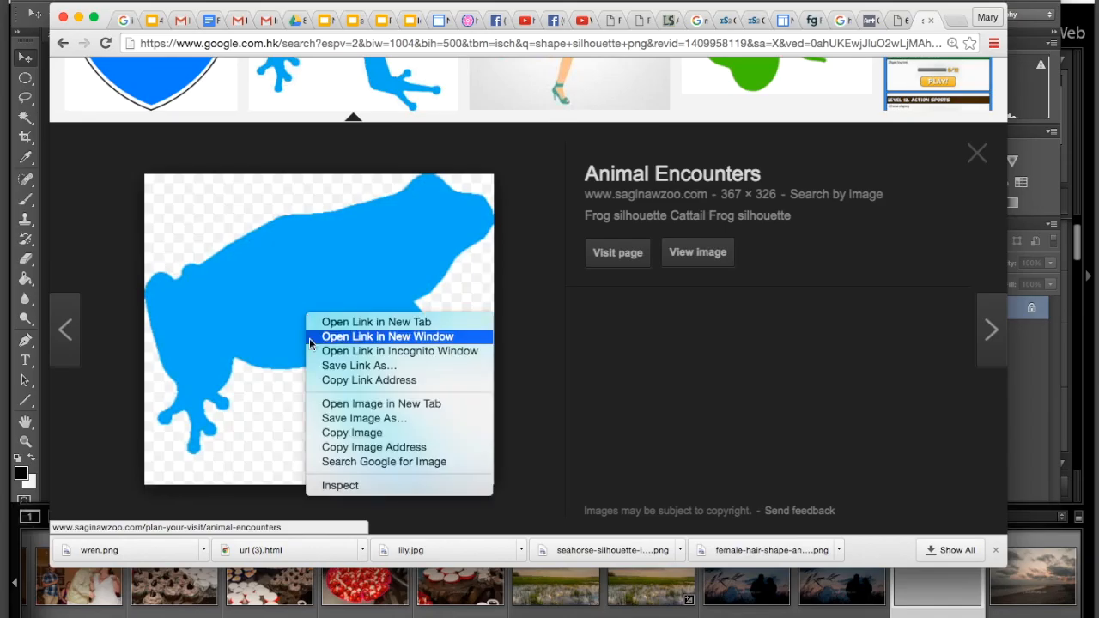
pyautogui.click(317, 419)
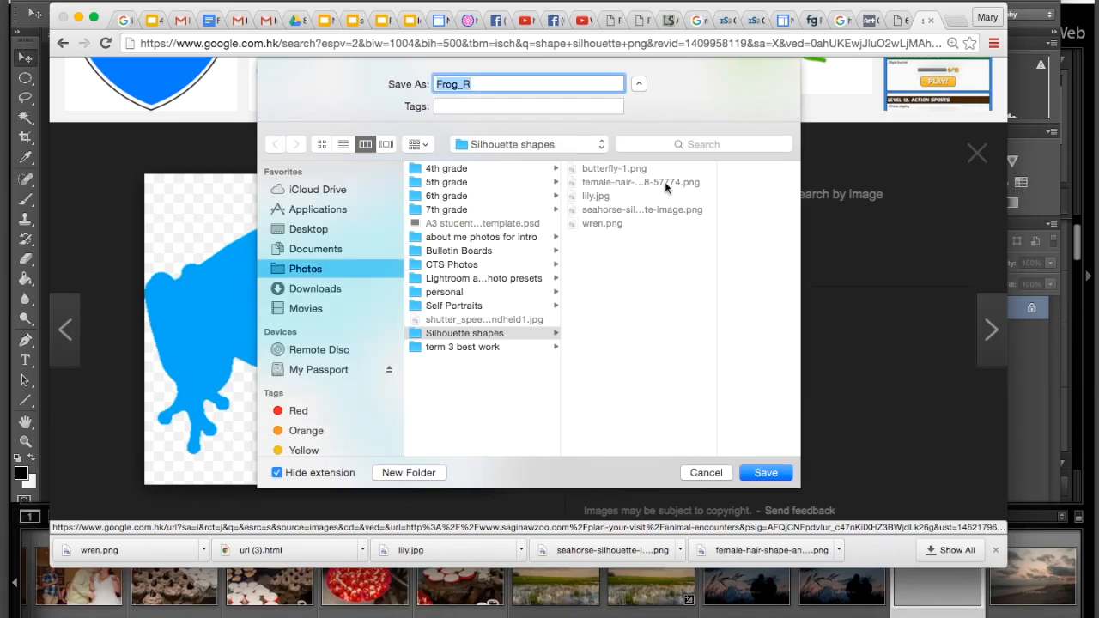
pyautogui.click(769, 474)
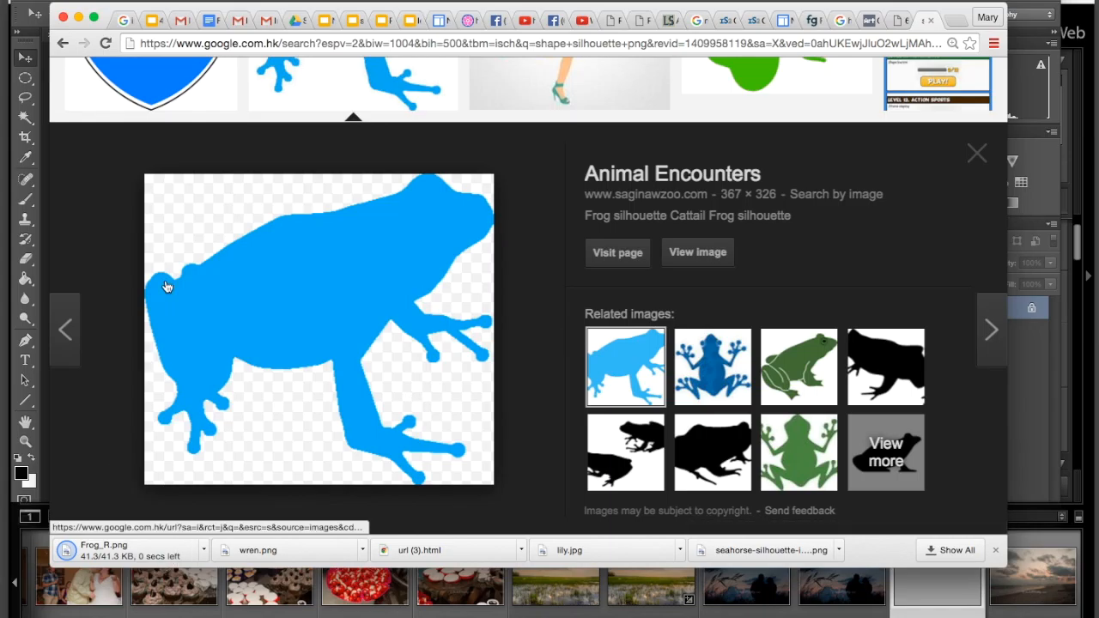
# Step: Minimise the browser and switch to Photoshop with the PetersonCook_254-Edit.tif beach photo
pyautogui.click(79, 18)
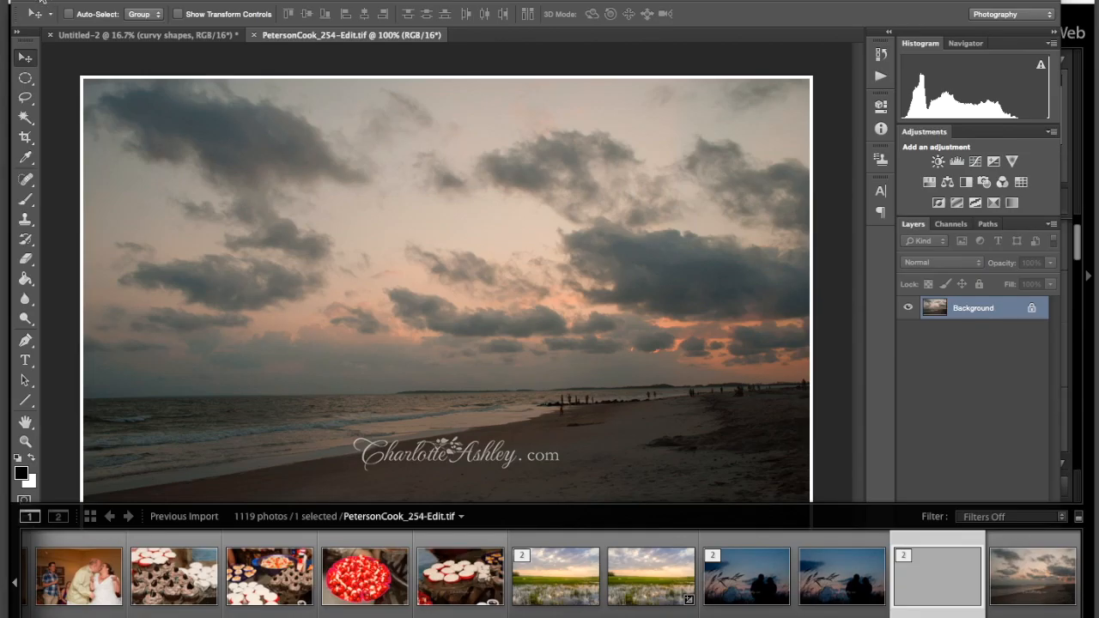
pyautogui.click(111, 12)
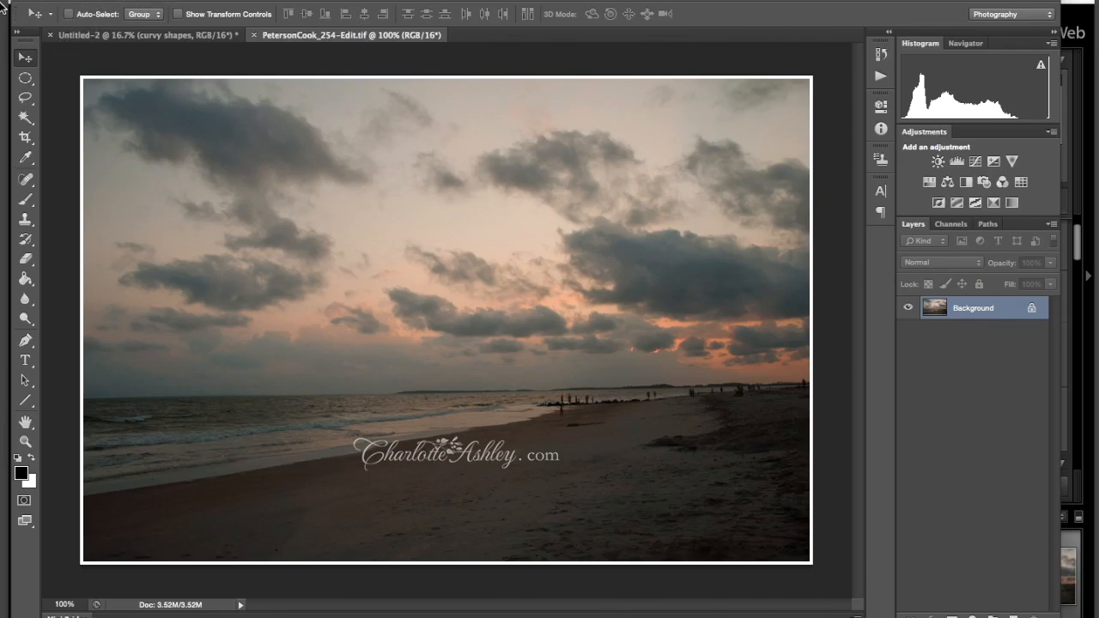
pyautogui.moveTo(10, 21)
pyautogui.click(15, 67)
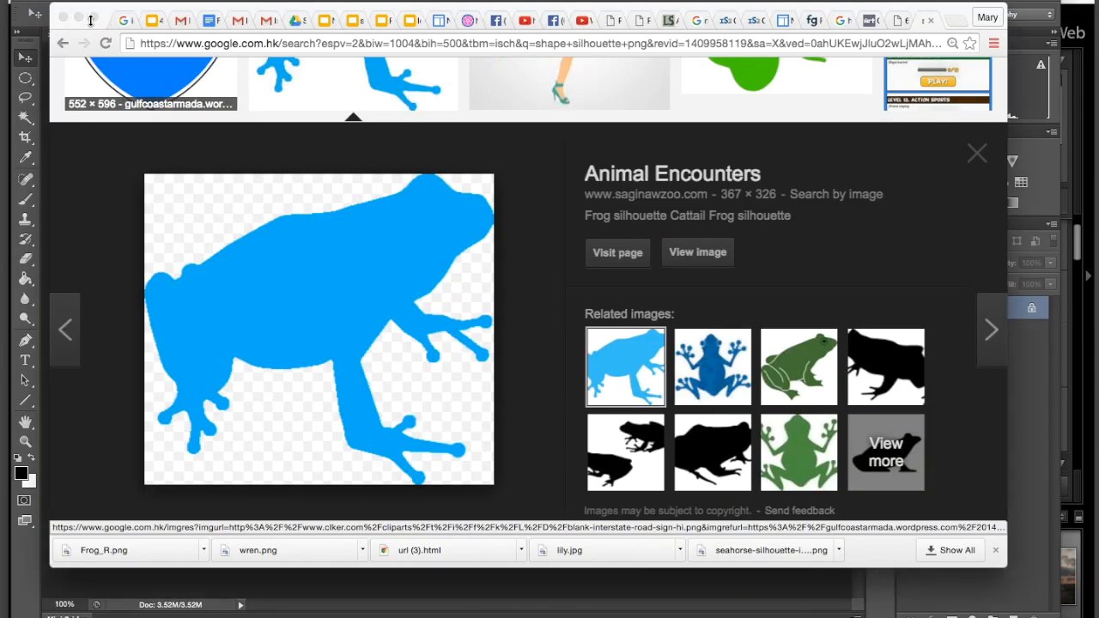
pyautogui.click(72, 1)
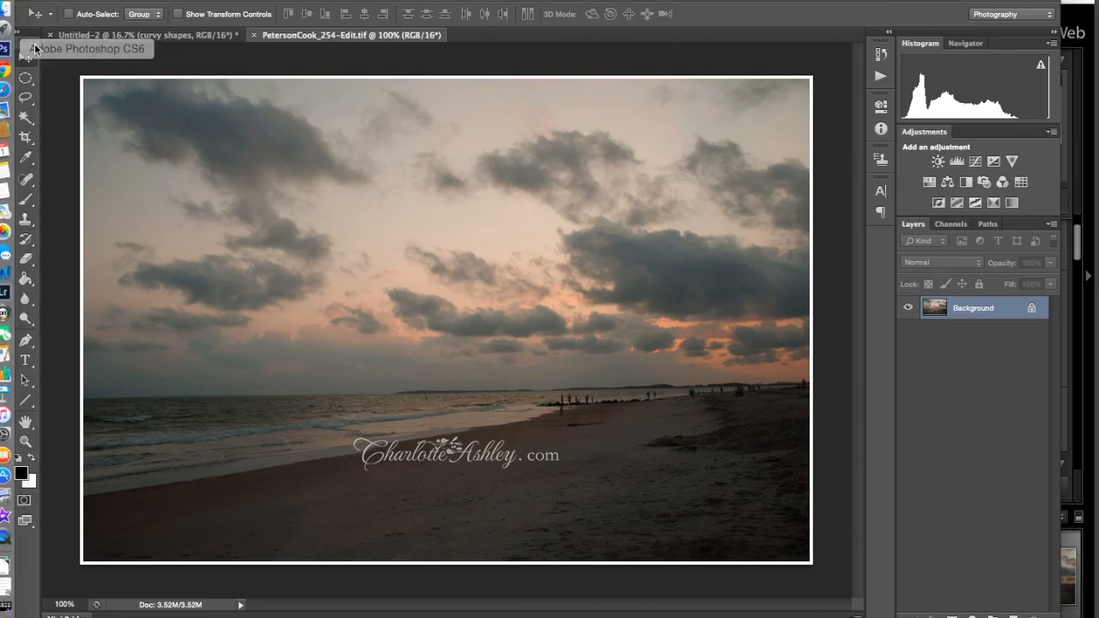
pyautogui.click(5, 74)
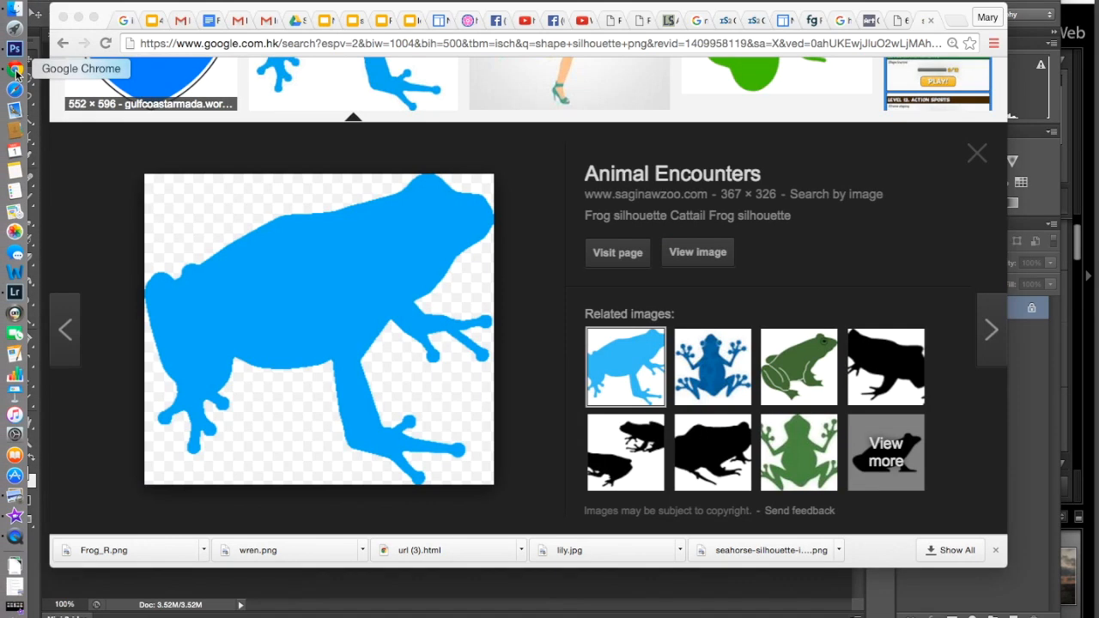
pyautogui.click(78, 18)
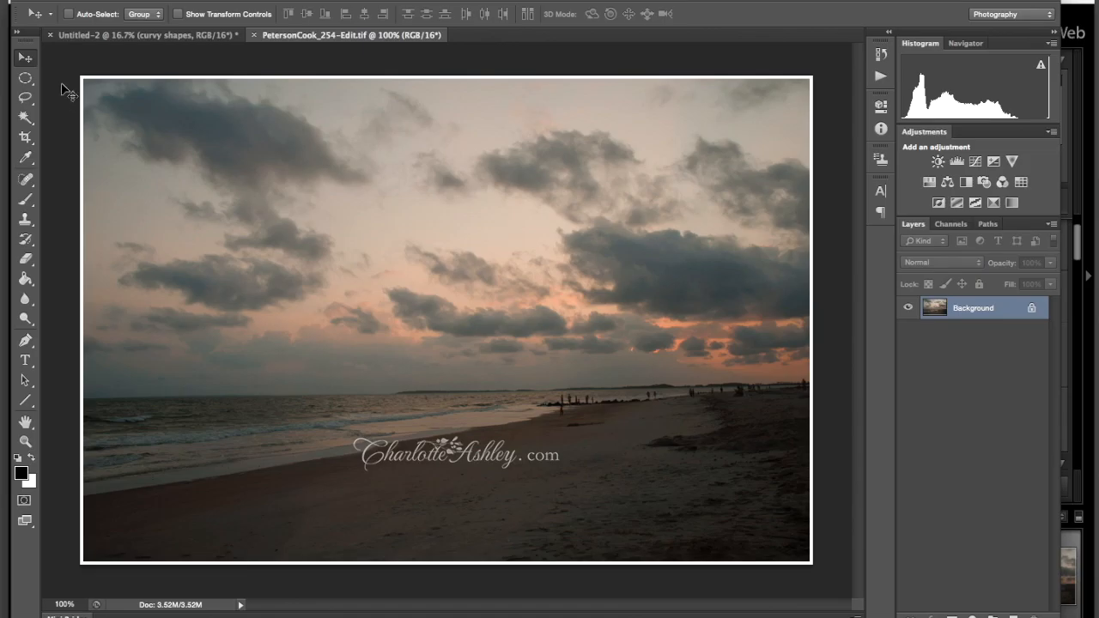
# Step: Open seahorse-silhouette-image.png from the Silhouette shapes folder
pyautogui.moveTo(151, 7)
pyautogui.mouseDown()
pyautogui.moveTo(82, 26)
pyautogui.moveTo(180, 40)
pyautogui.moveTo(170, 7)
pyautogui.mouseUp()
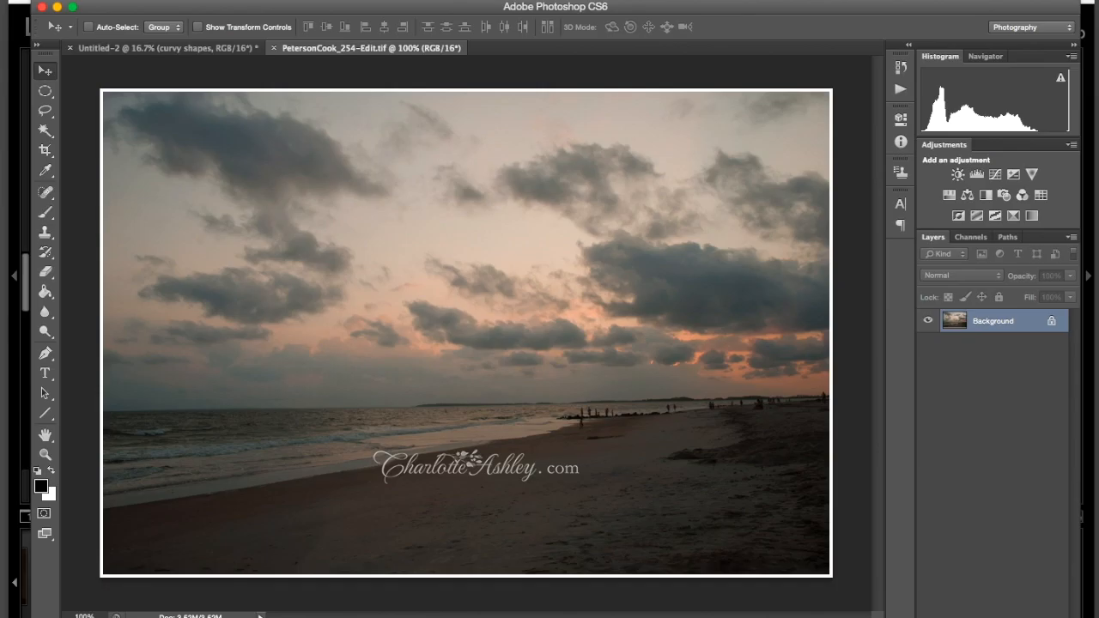
pyautogui.click(122, 1)
pyautogui.click(127, 7)
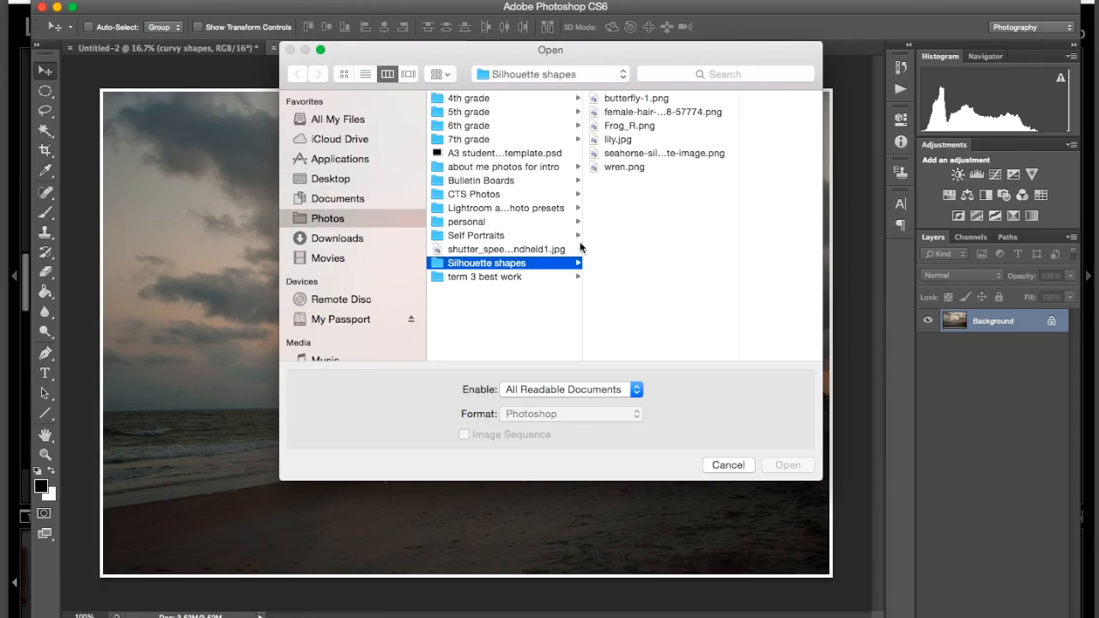
pyautogui.click(633, 156)
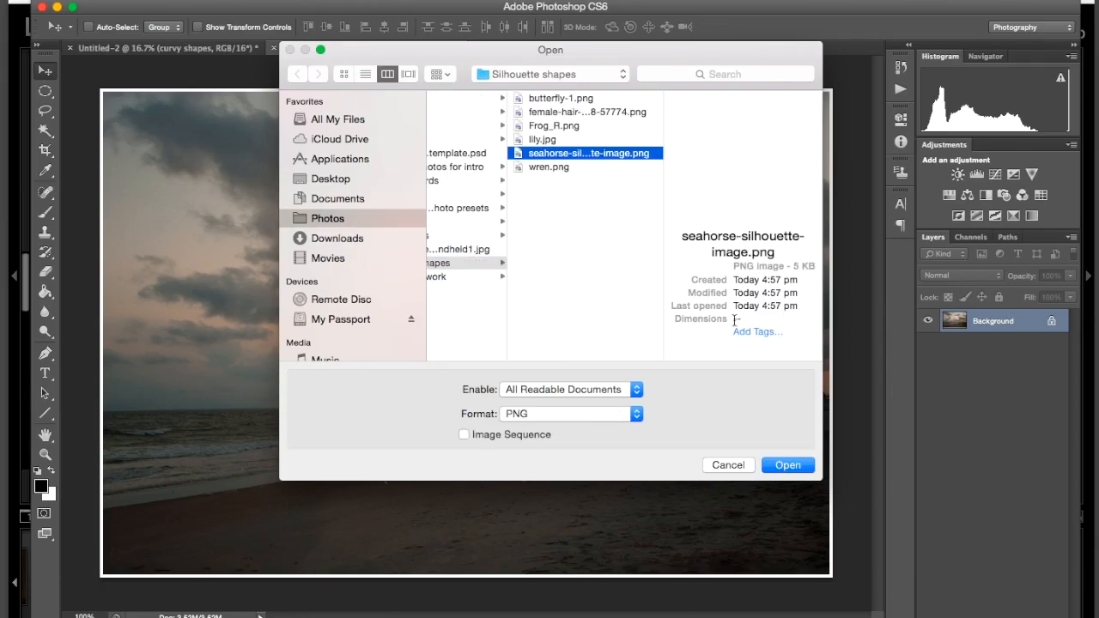
pyautogui.click(795, 469)
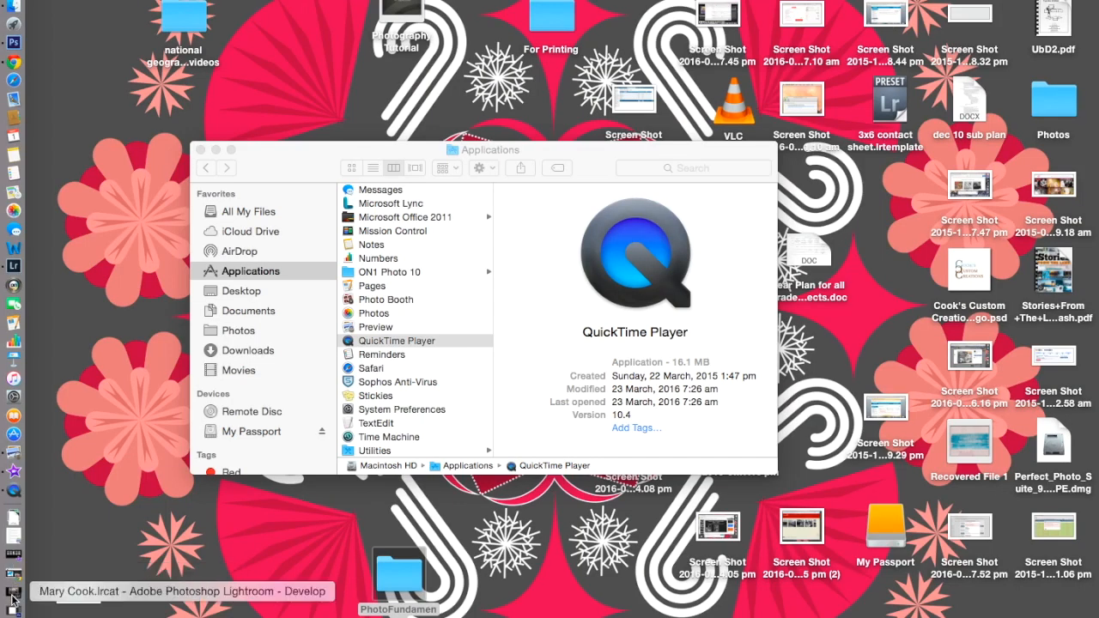
# Step: Restore the Photoshop window and paste the sunset-filled seahorse into the Untitled-2 document
pyautogui.click(12, 608)
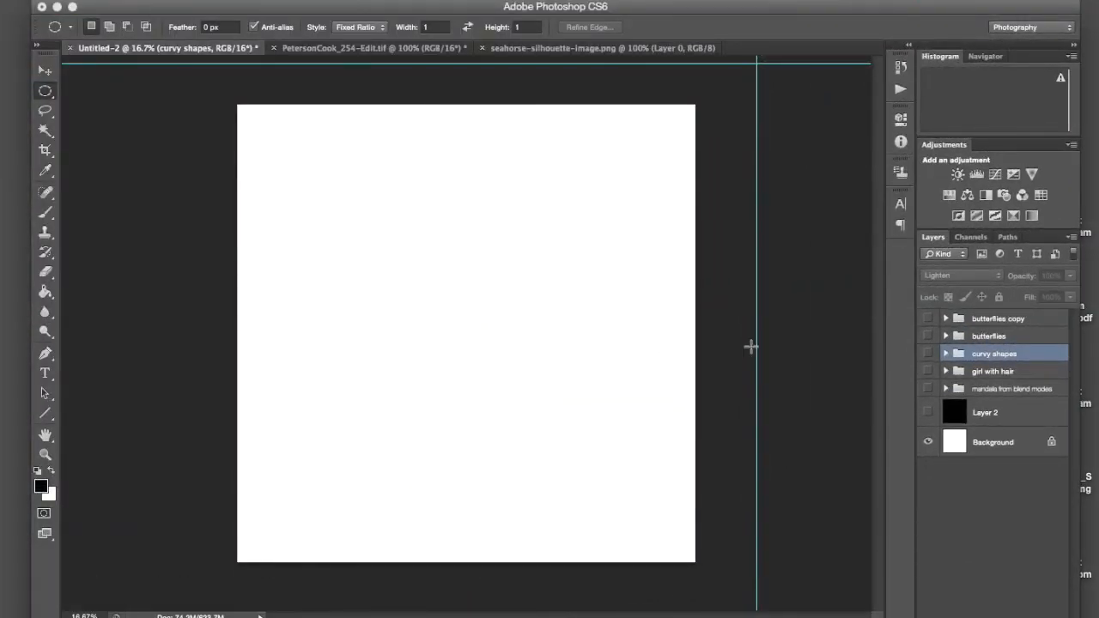
pyautogui.click(344, 49)
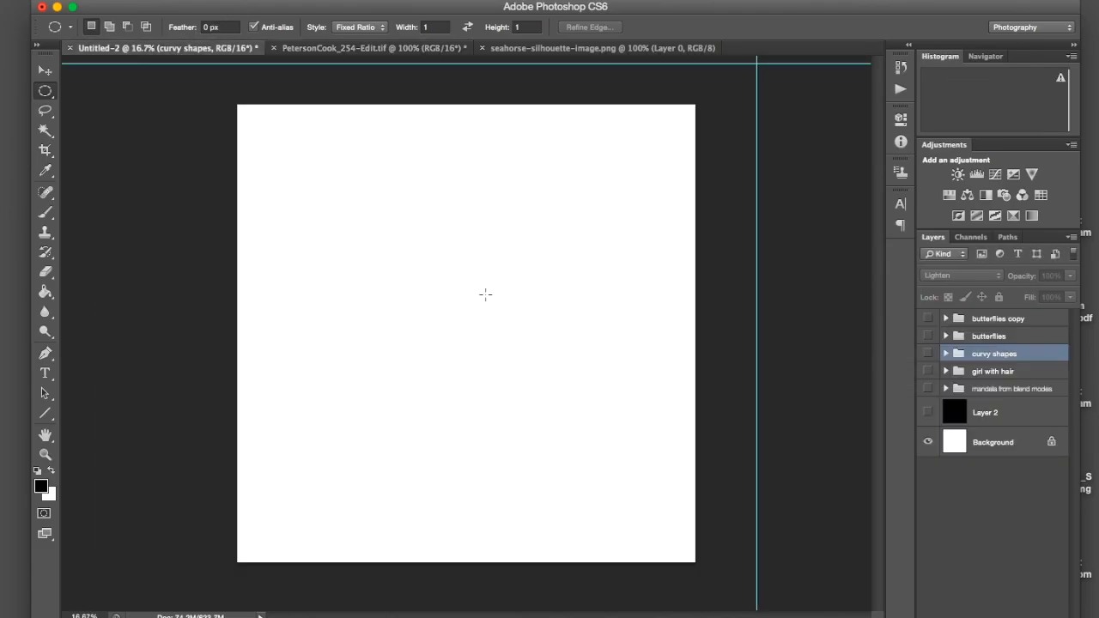
pyautogui.hotkey('ctrl', 'v')
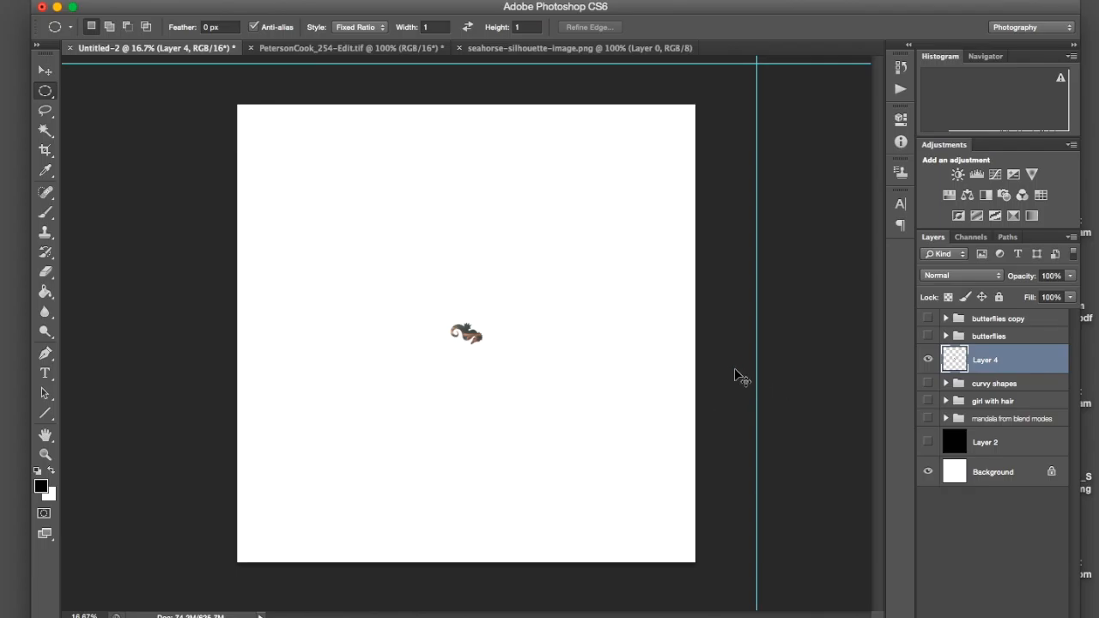
# Step: Enlarge the pasted seahorse with Free Transform to about 515% and apply the change
pyautogui.hotkey('ctrl', 't')
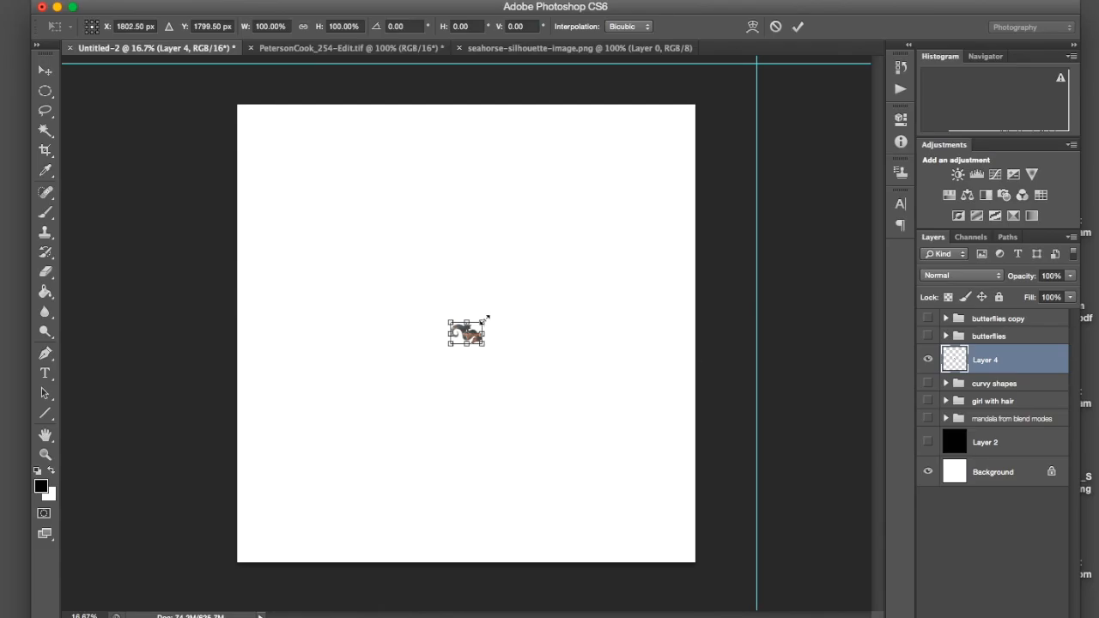
pyautogui.click(484, 319)
pyautogui.moveTo(485, 319); pyautogui.dragTo(618, 226)
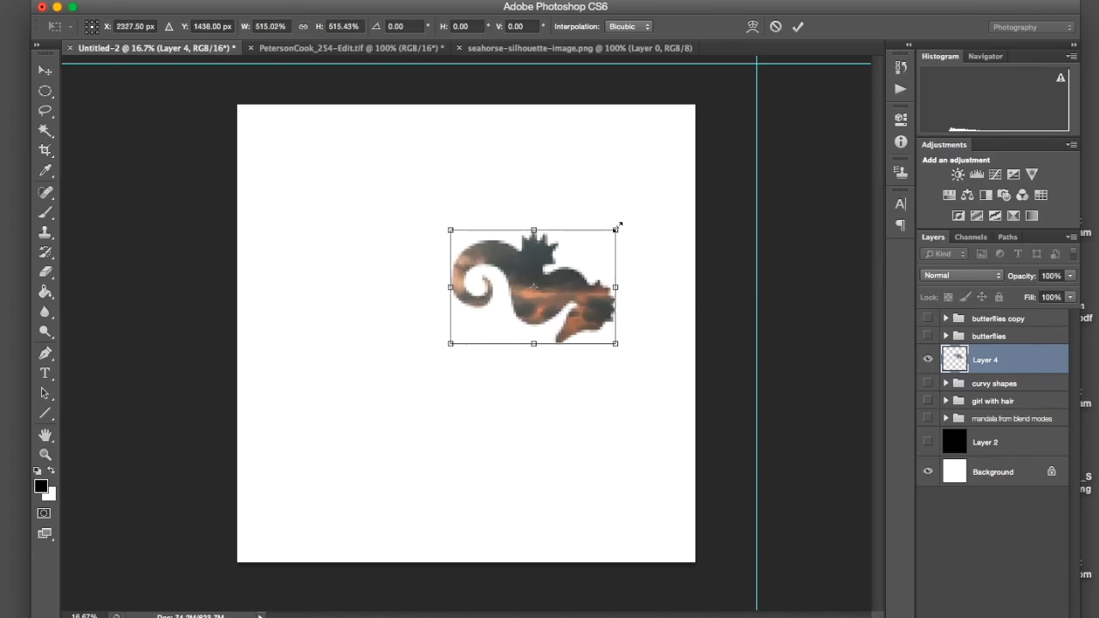
pyautogui.press('Return')
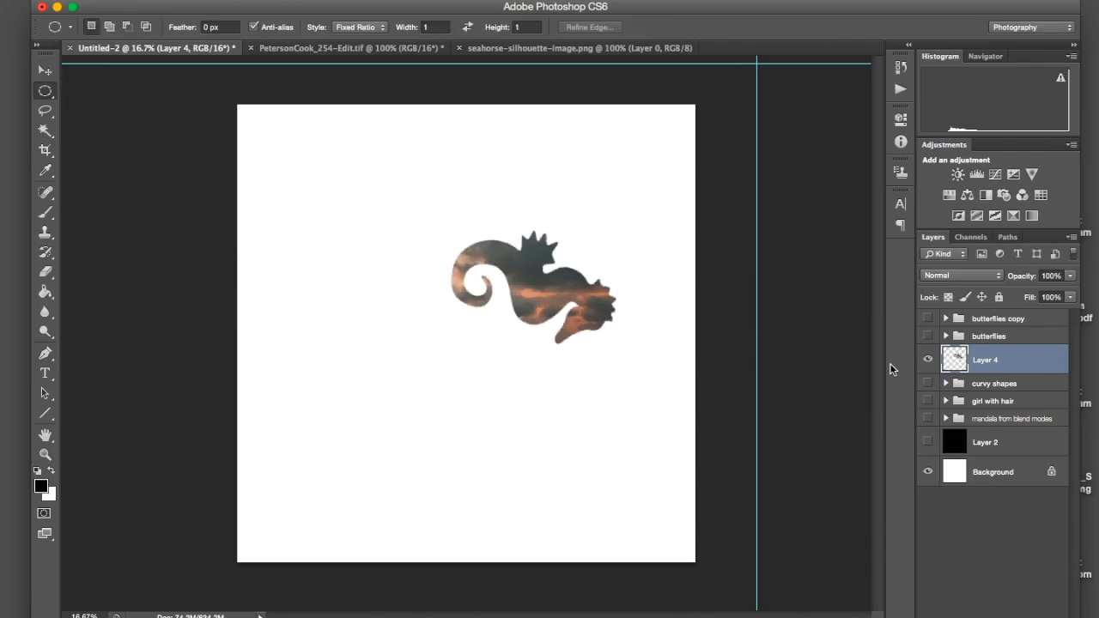
# Step: Show all the hidden layer groups and Layer 2, and move the seahorse's Layer 4 to the top of the layer stack
pyautogui.click(928, 419)
pyautogui.moveTo(929, 418); pyautogui.dragTo(929, 383)
pyautogui.click(928, 335)
pyautogui.moveTo(929, 336); pyautogui.dragTo(926, 322)
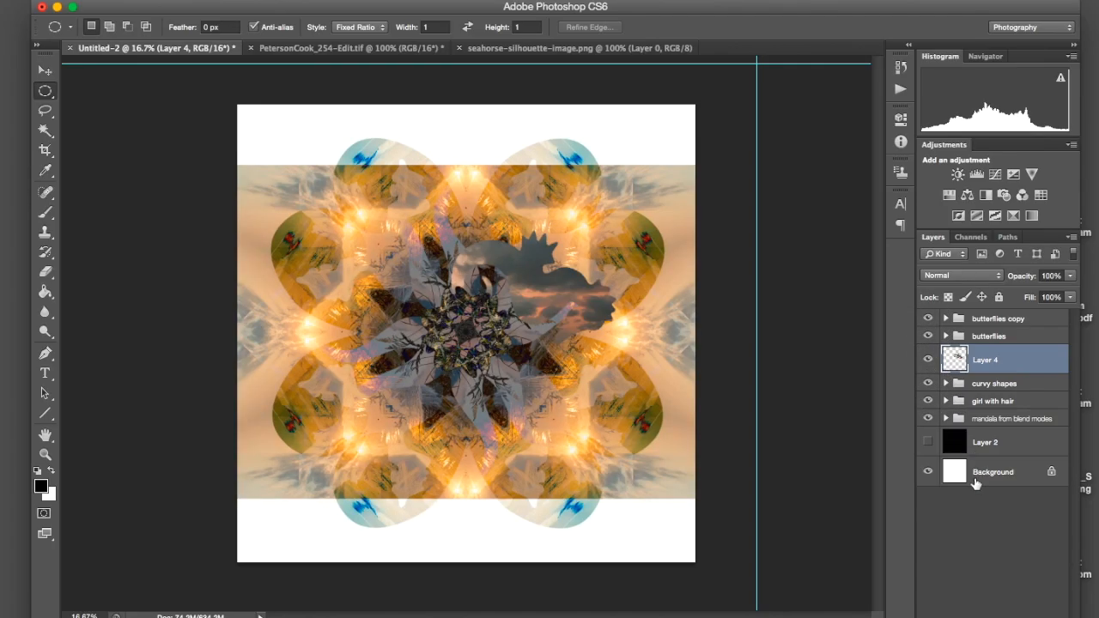
pyautogui.click(929, 442)
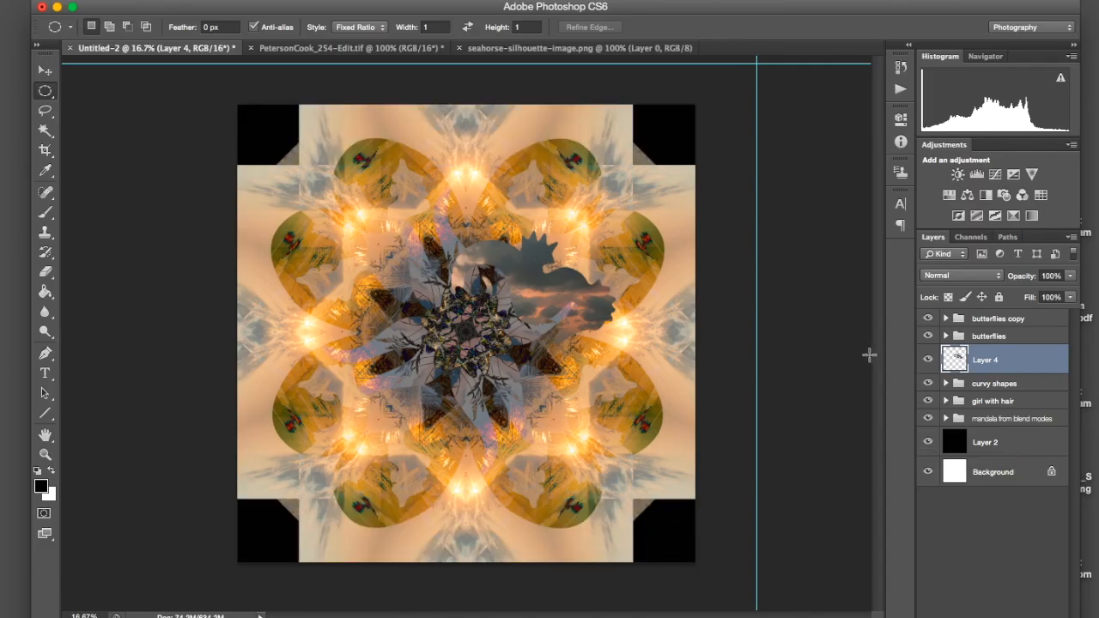
pyautogui.moveTo(996, 371); pyautogui.dragTo(993, 309)
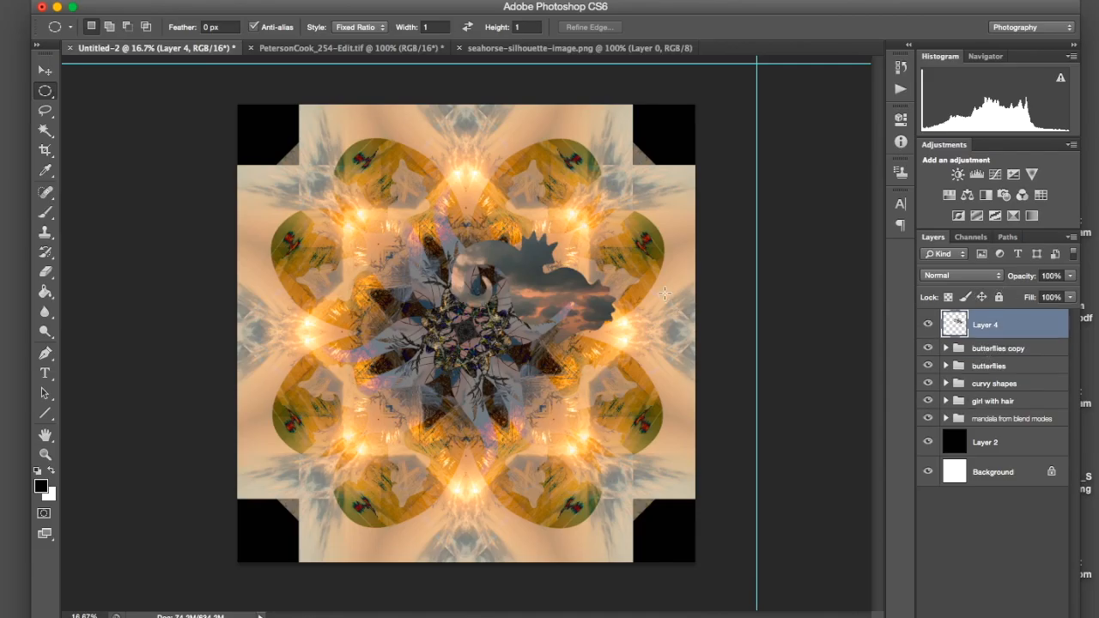
# Step: Rotate the seahorse to about -45° with Free Transform and place it near the canvas's lower-right corner, scaled to about 76% width and 67% height
pyautogui.press('super+t')
pyautogui.moveTo(494, 301); pyautogui.dragTo(524, 249)
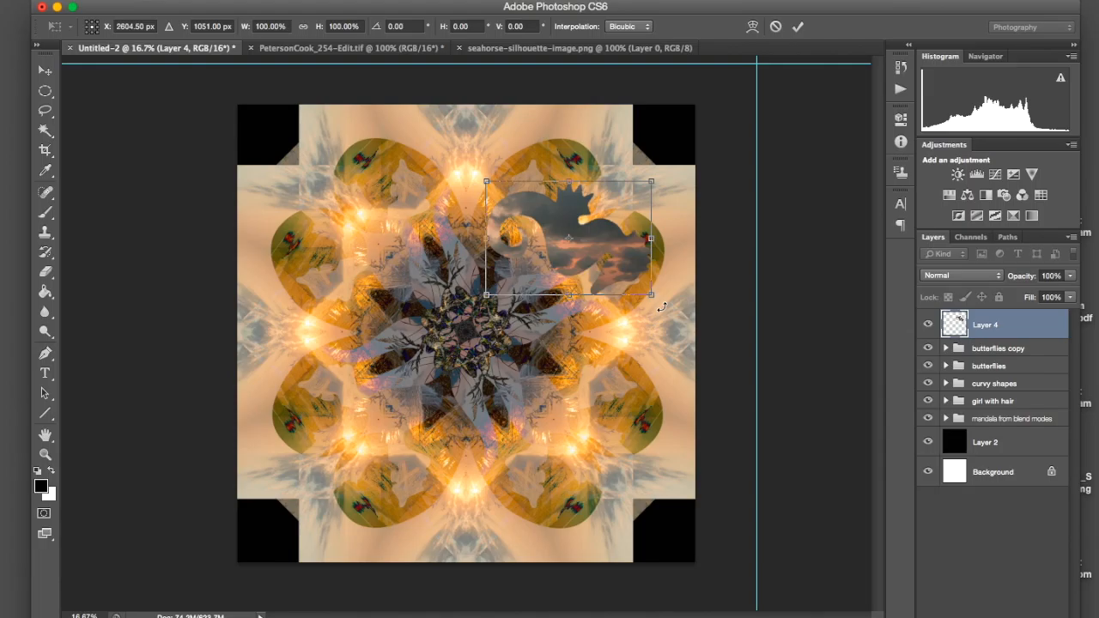
pyautogui.moveTo(662, 307); pyautogui.dragTo(692, 218)
pyautogui.moveTo(591, 232); pyautogui.dragTo(587, 500)
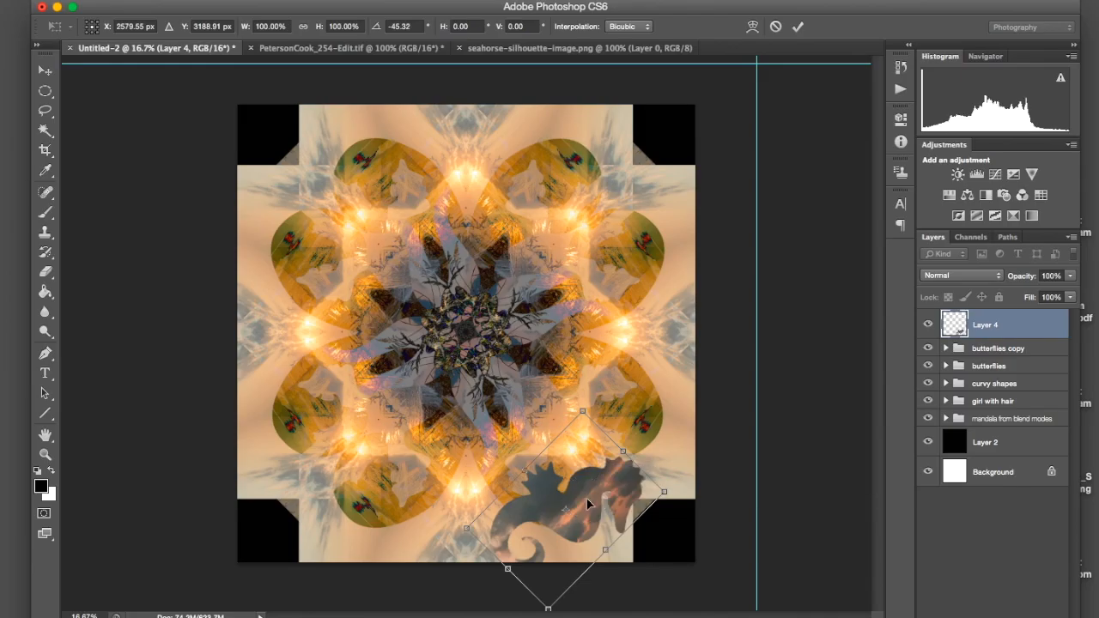
pyautogui.moveTo(583, 412); pyautogui.dragTo(577, 471)
pyautogui.moveTo(579, 527); pyautogui.dragTo(617, 545)
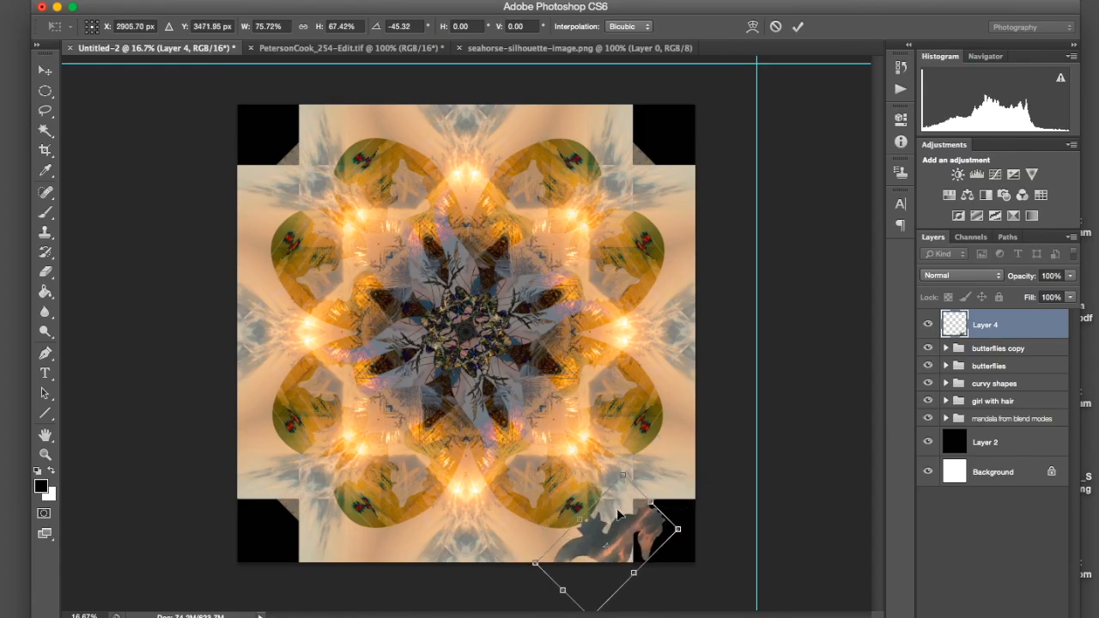
# Step: Flip the seahorse vertically and position it below the mandala's bottom centre, rotated to about -165°
pyautogui.moveTo(633, 573); pyautogui.dragTo(526, 452)
pyautogui.moveTo(584, 478); pyautogui.dragTo(366, 494)
pyautogui.moveTo(472, 495); pyautogui.dragTo(491, 554)
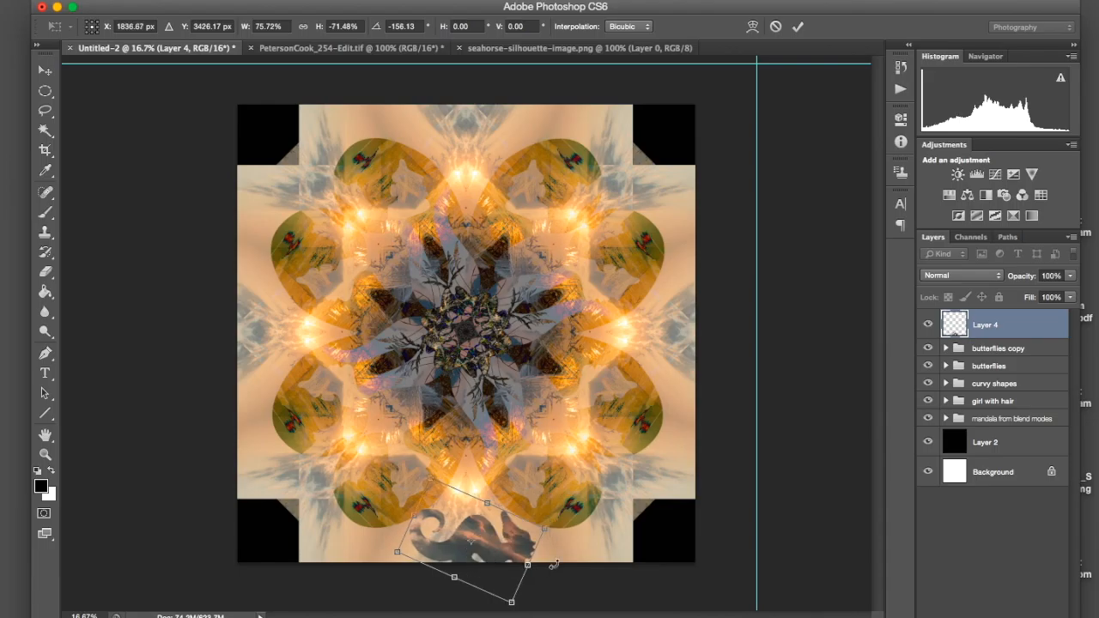
pyautogui.moveTo(529, 609); pyautogui.dragTo(528, 609)
pyautogui.moveTo(535, 600); pyautogui.dragTo(538, 598)
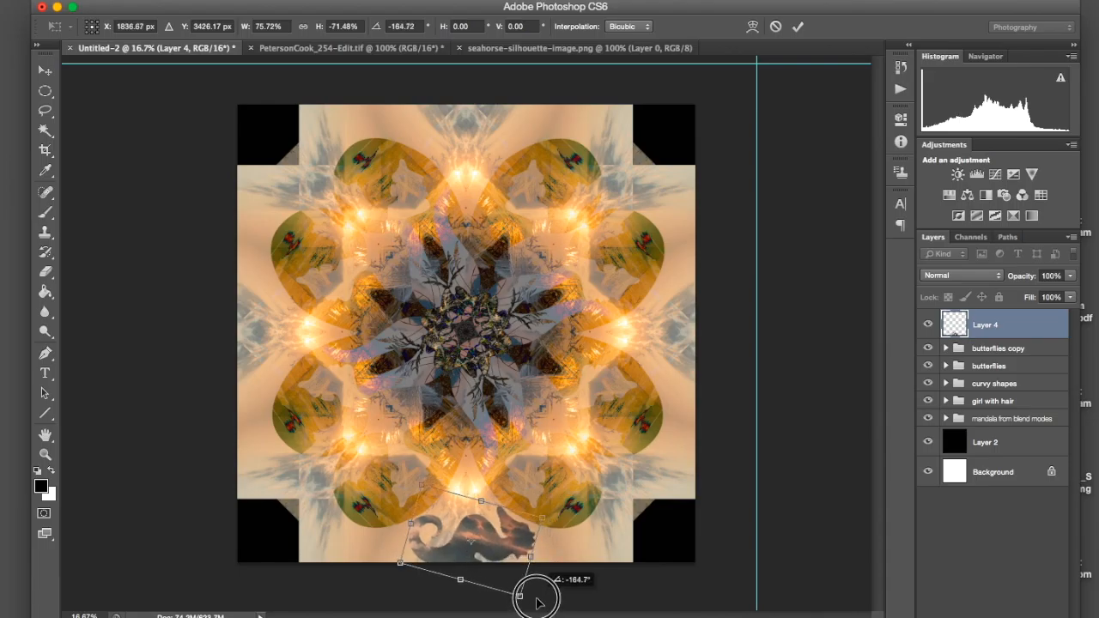
# Step: Shrink the seahorse to about 67% width and 63% height, centre it at the canvas's bottom edge, and apply the transform
pyautogui.moveTo(493, 540); pyautogui.dragTo(497, 538)
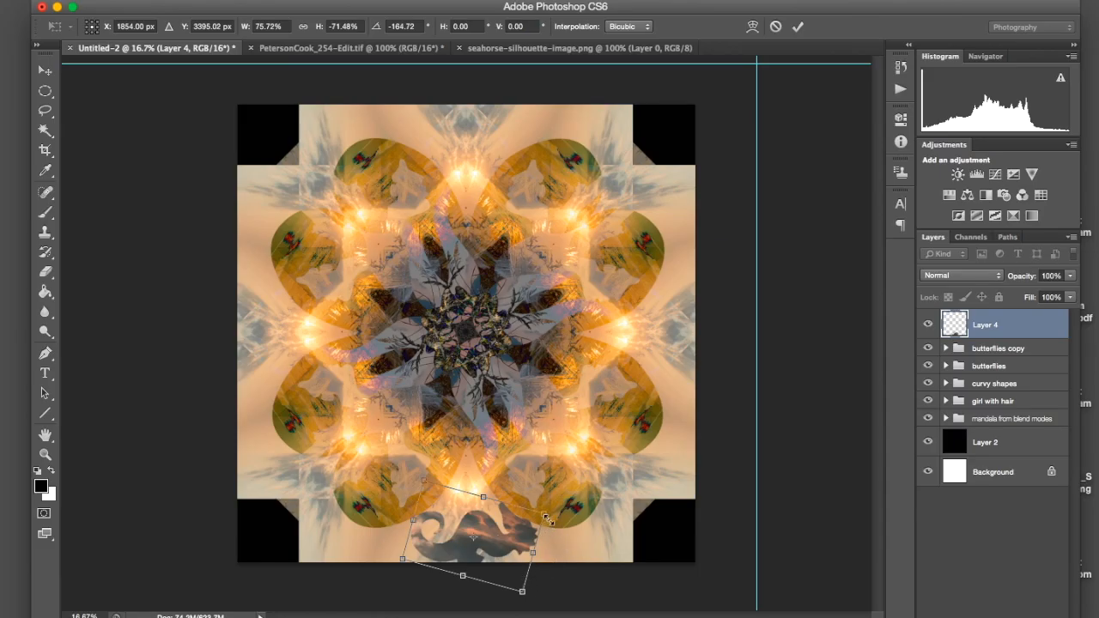
pyautogui.moveTo(545, 516); pyautogui.dragTo(511, 519)
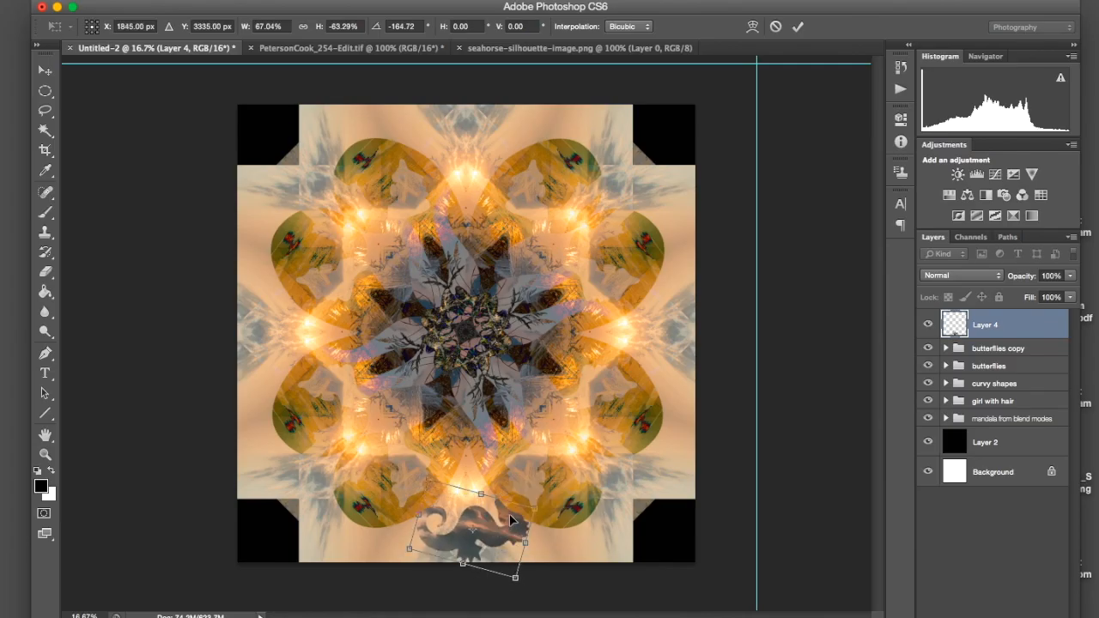
pyautogui.press('Right')
pyautogui.press('Return')
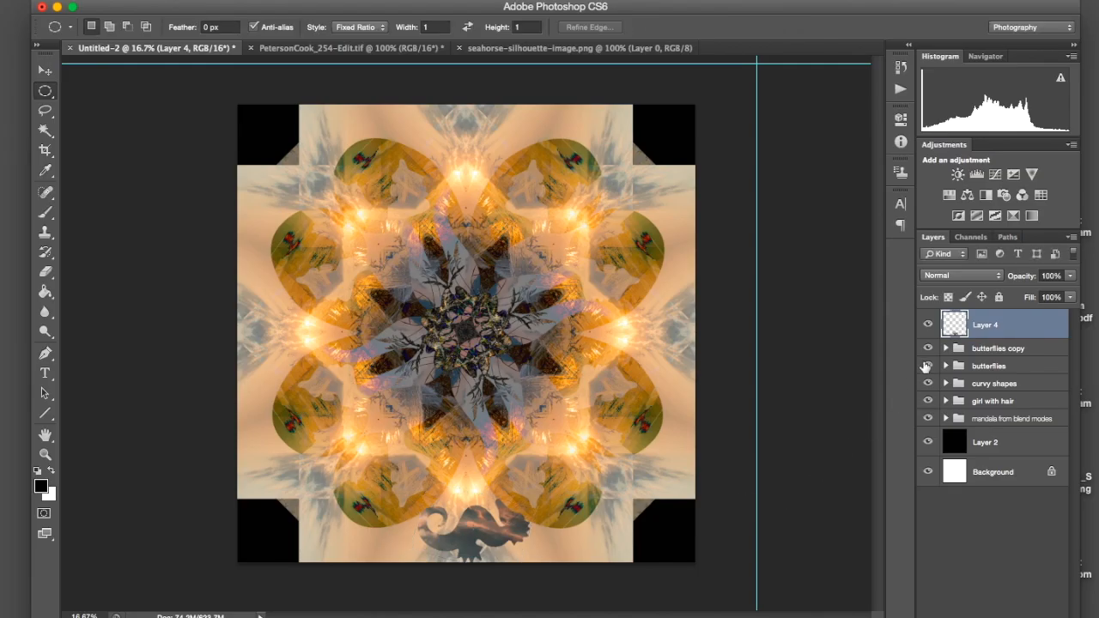
# Step: Set the blend mode of the seahorse's Layer 4 to Darken
pyautogui.click(964, 275)
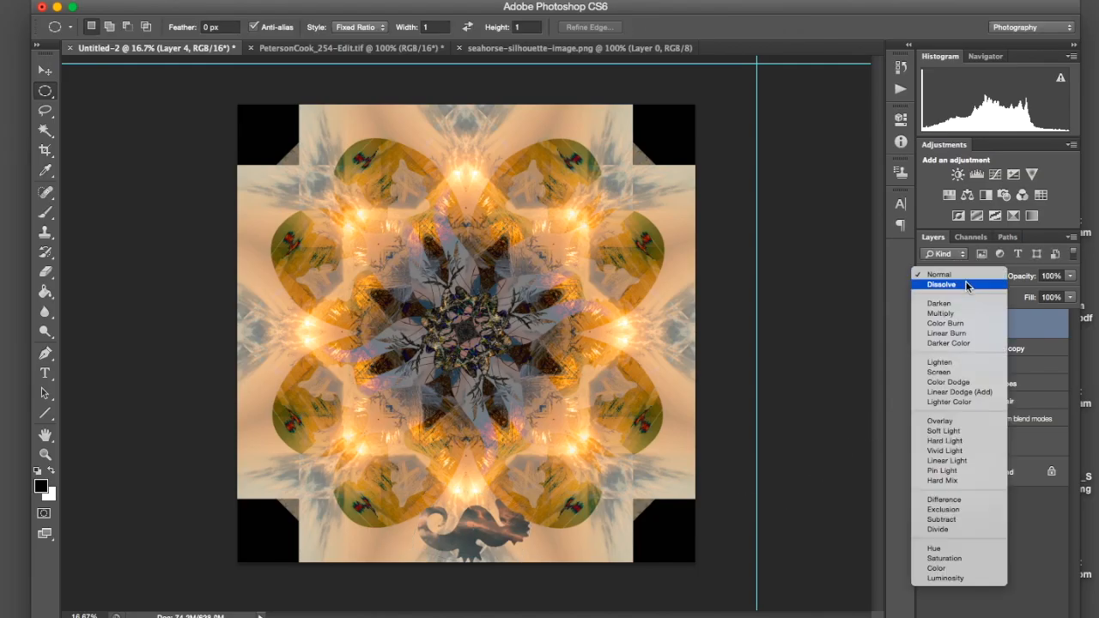
pyautogui.click(960, 304)
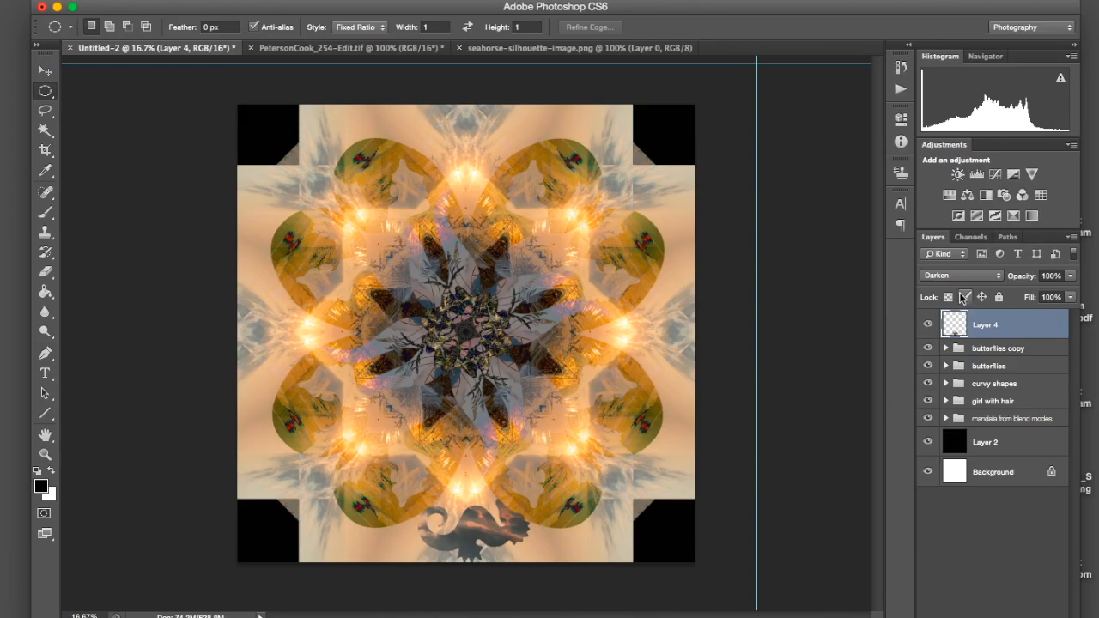
# Step: Try the Multiply, Color Burn and Lighten blend modes on the seahorse's Layer 4
pyautogui.click(960, 275)
pyautogui.click(959, 292)
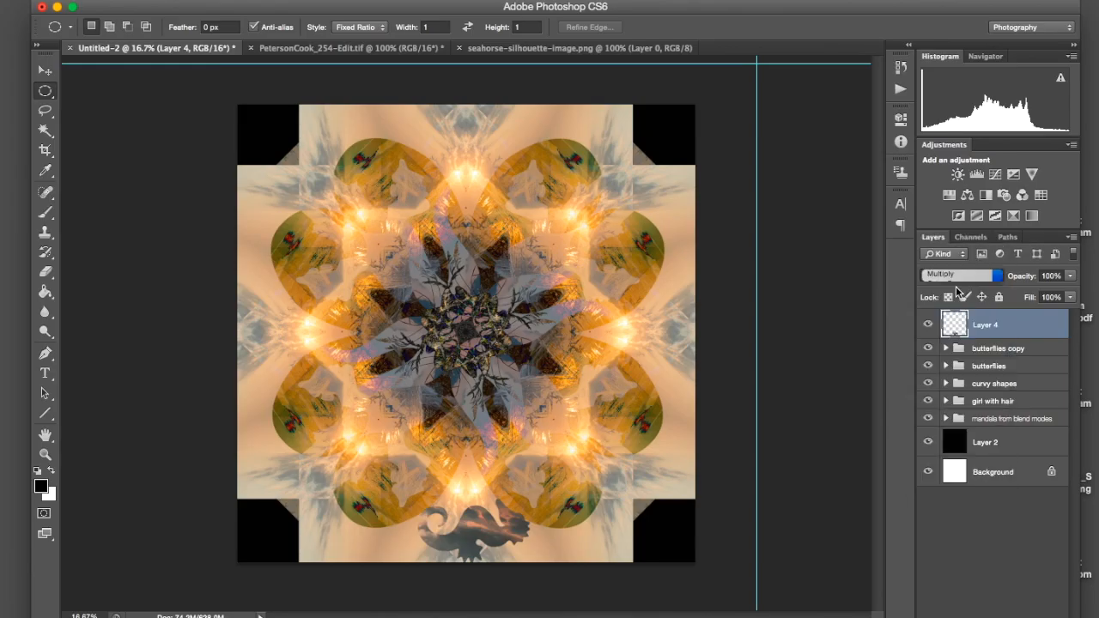
pyautogui.click(956, 273)
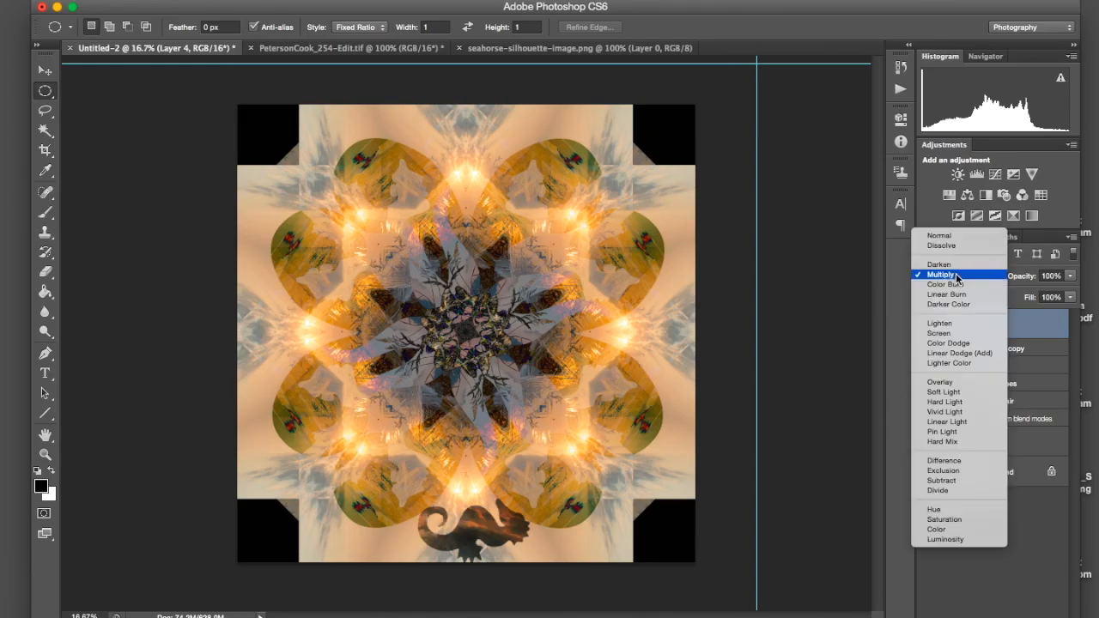
pyautogui.click(956, 284)
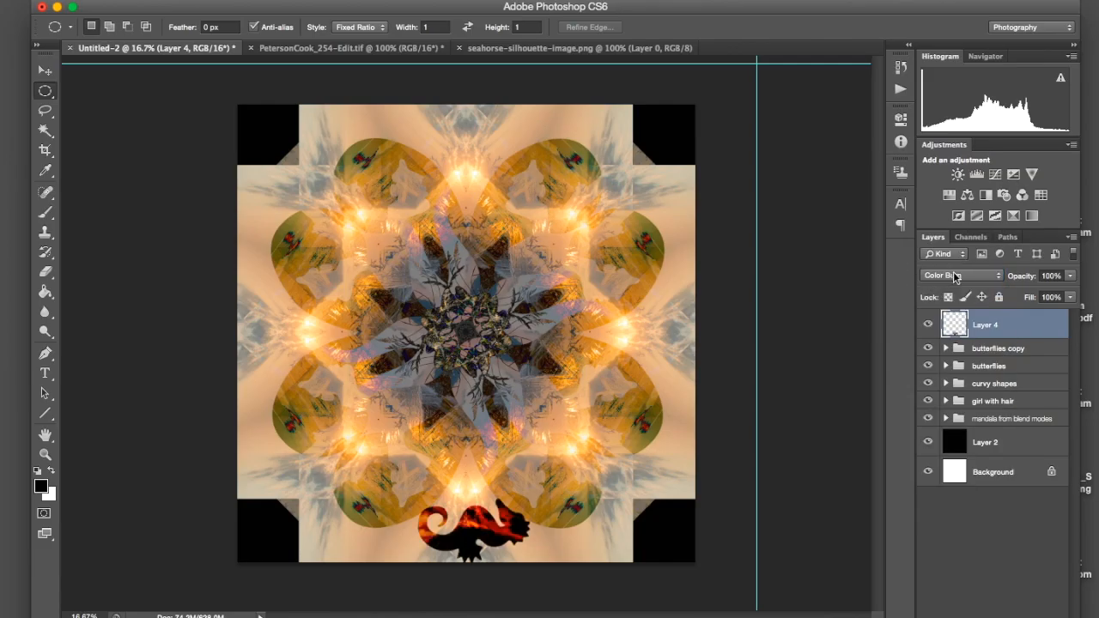
pyautogui.click(956, 277)
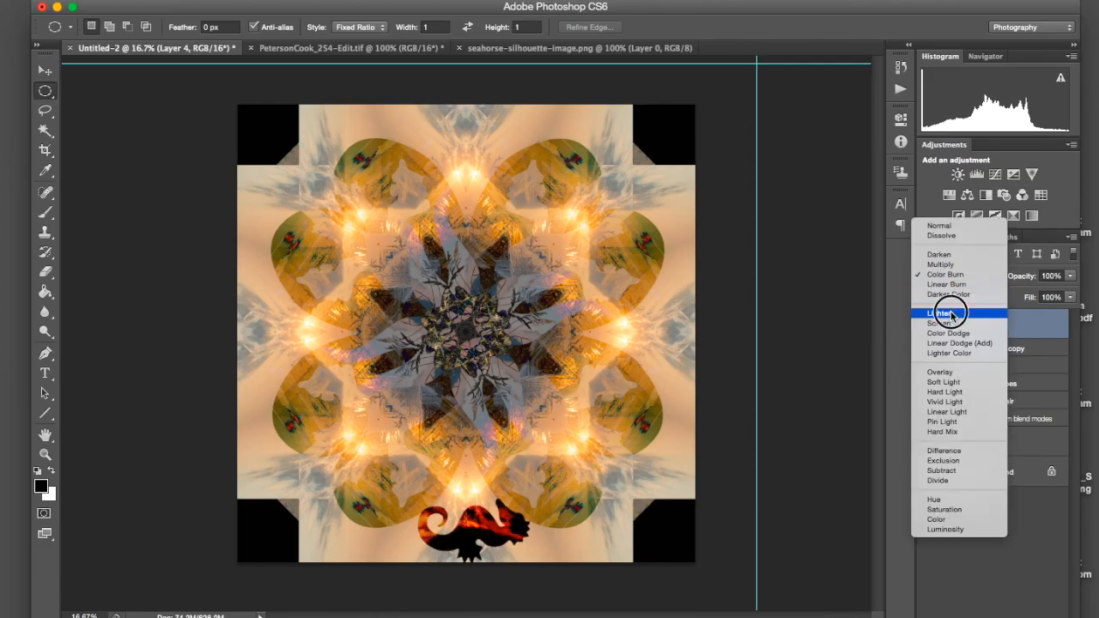
pyautogui.click(950, 314)
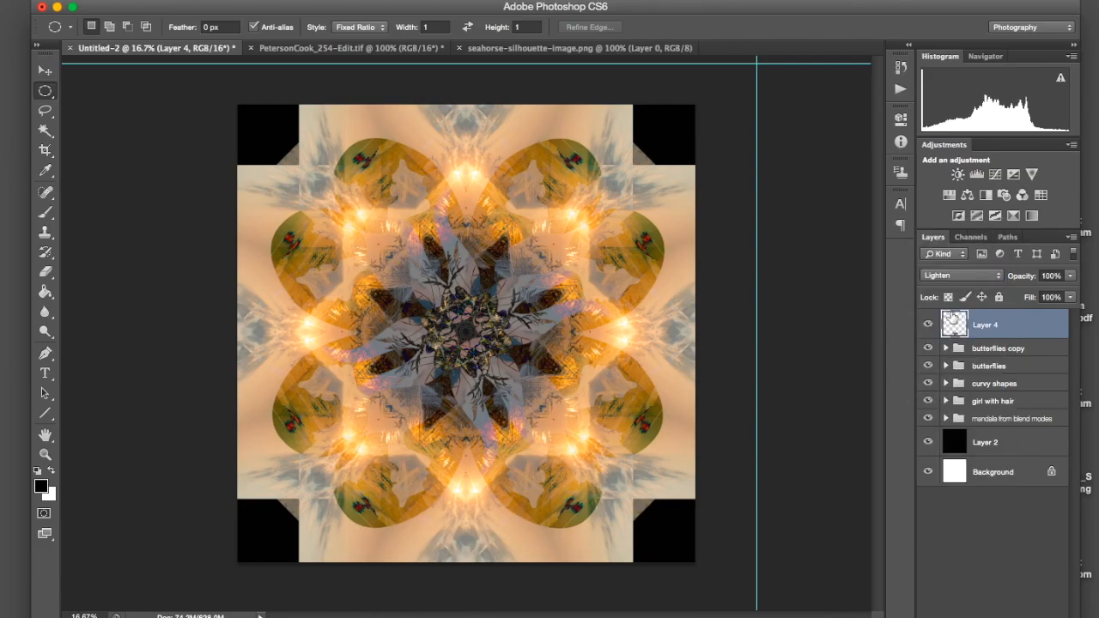
# Step: Try the Screen, Color Dodge and Overlay blend modes on the seahorse's Layer 4
pyautogui.click(954, 279)
pyautogui.click(951, 289)
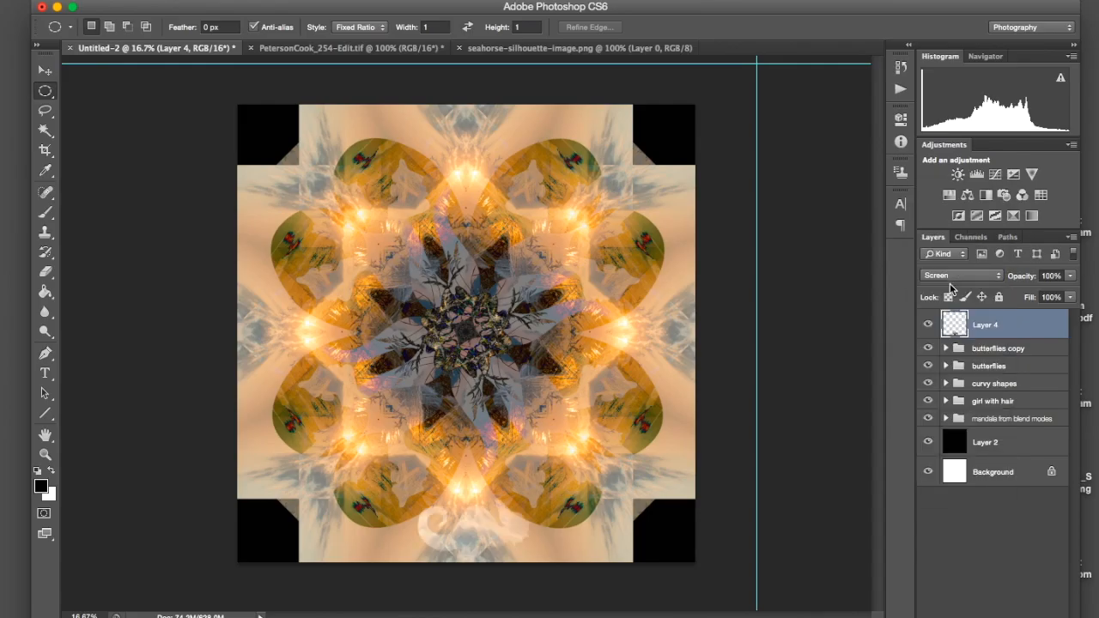
pyautogui.click(952, 277)
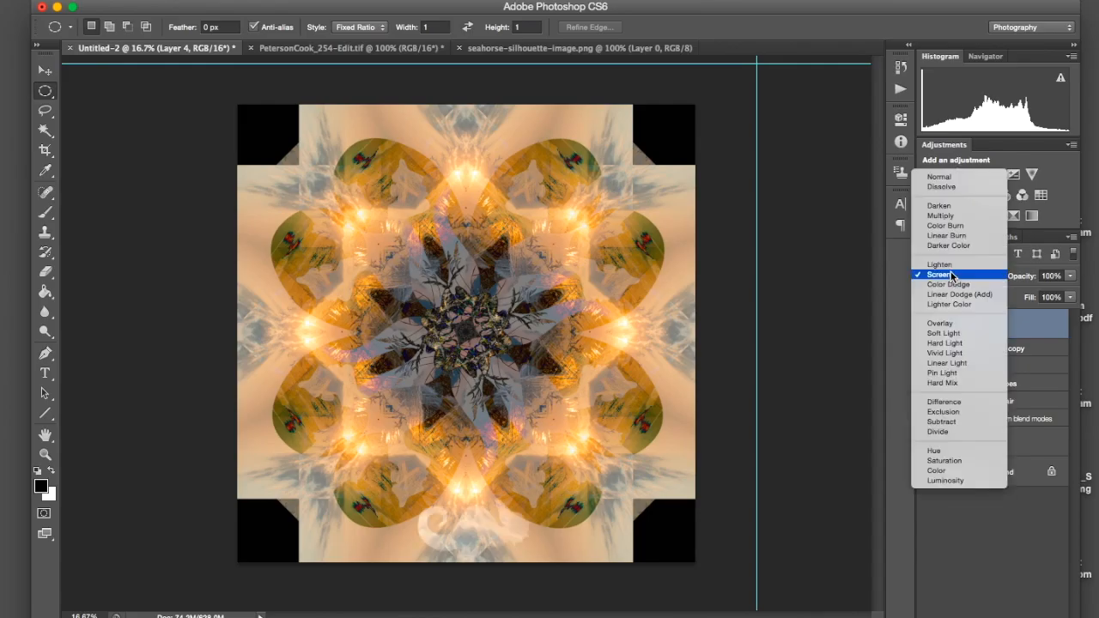
pyautogui.click(950, 284)
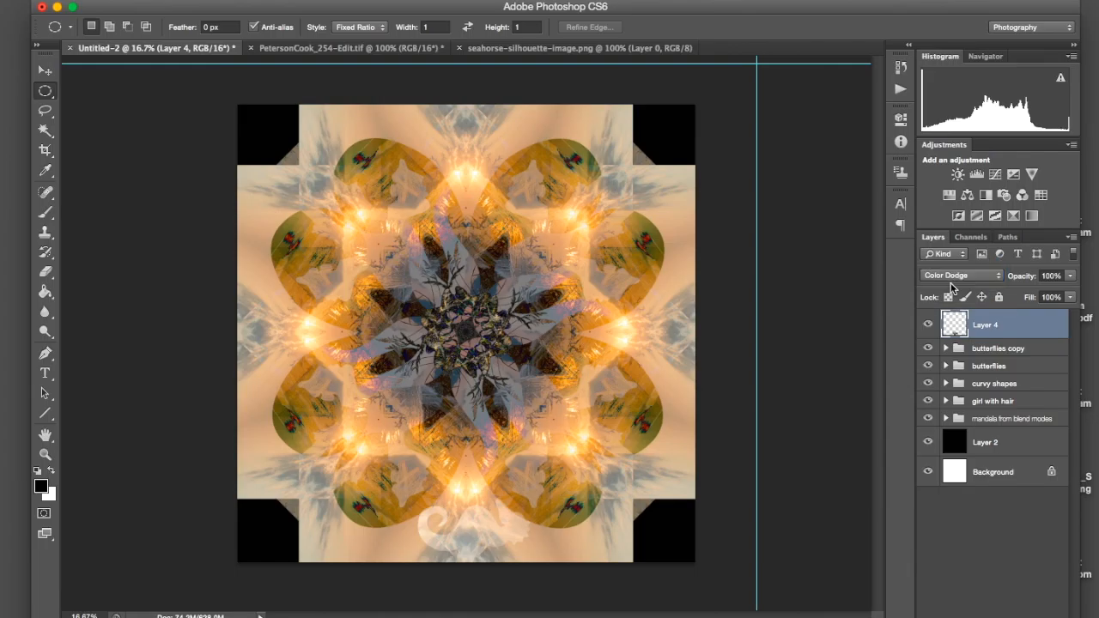
pyautogui.click(951, 275)
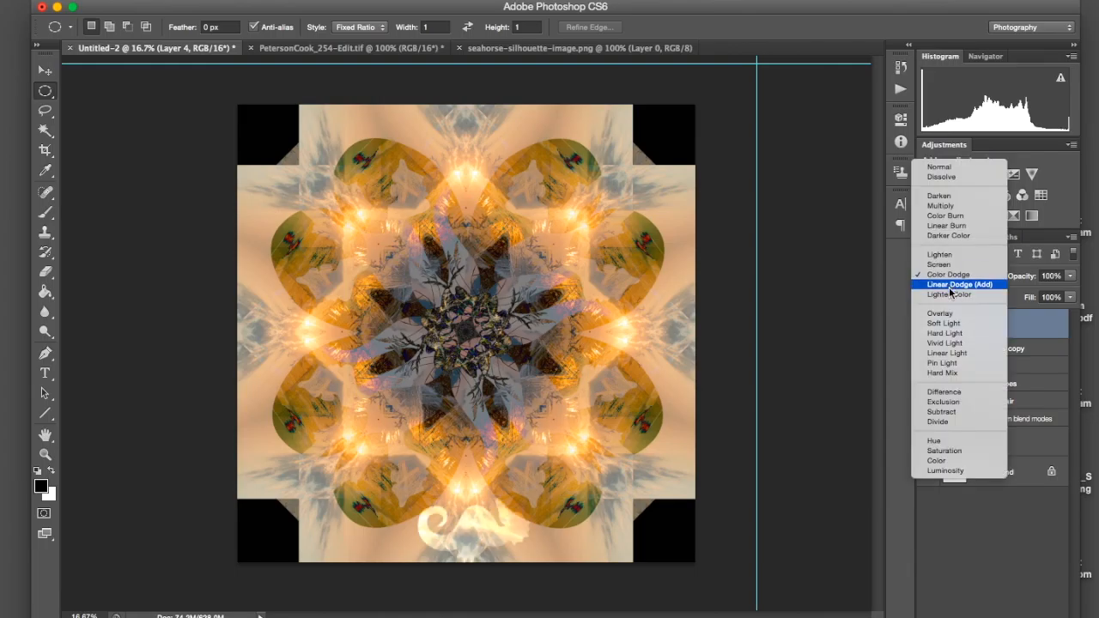
pyautogui.click(950, 312)
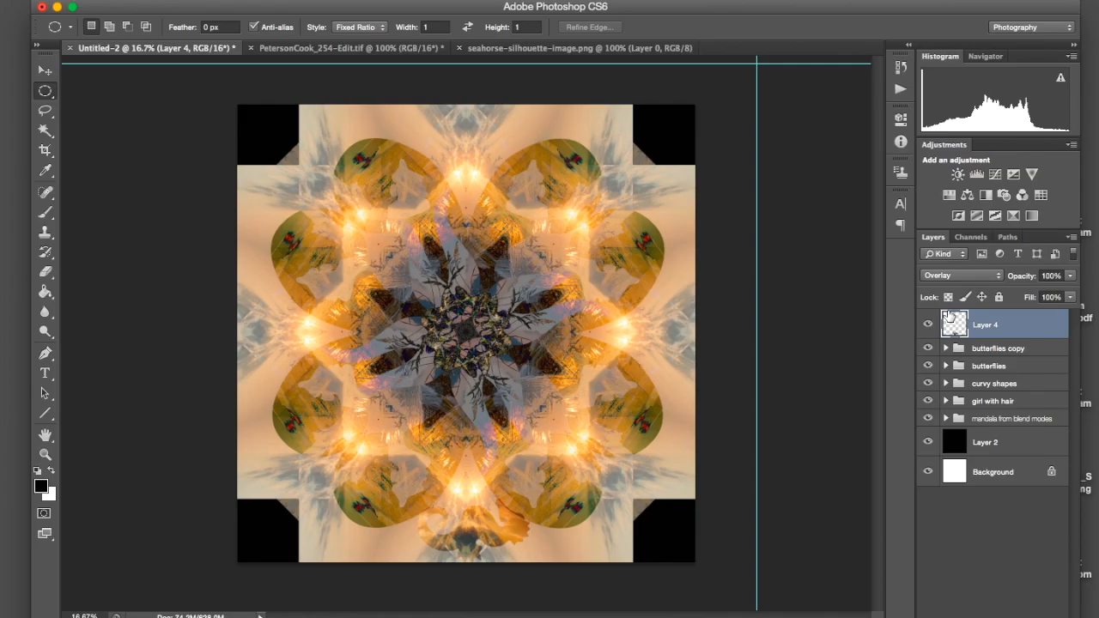
# Step: Try the Soft Light, Difference and Exclusion blend modes on the seahorse's Layer 4
pyautogui.click(951, 275)
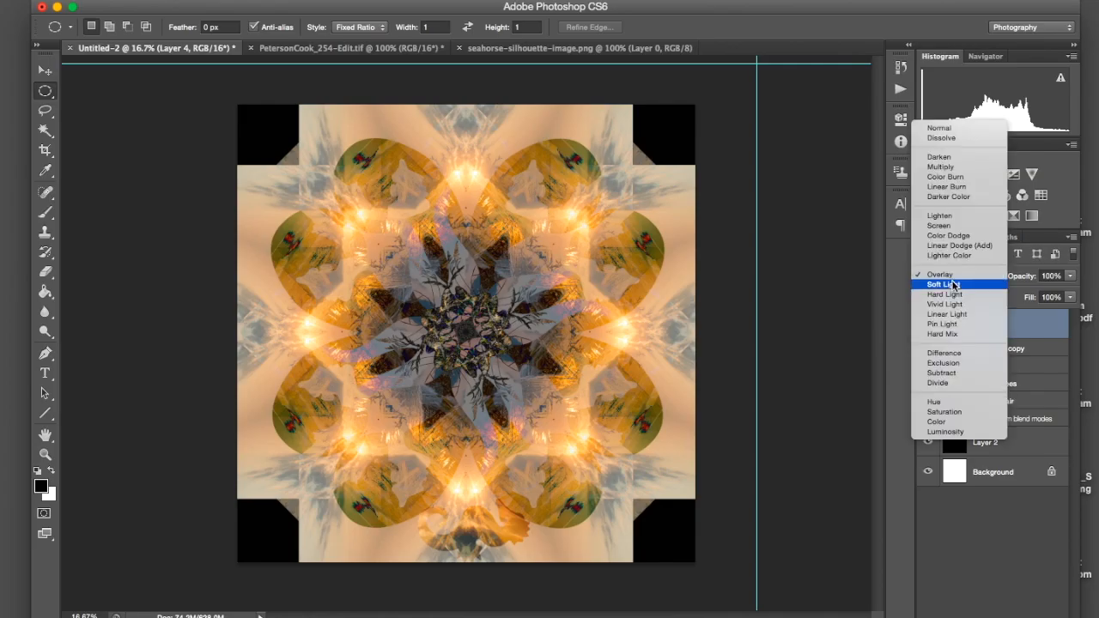
pyautogui.click(952, 289)
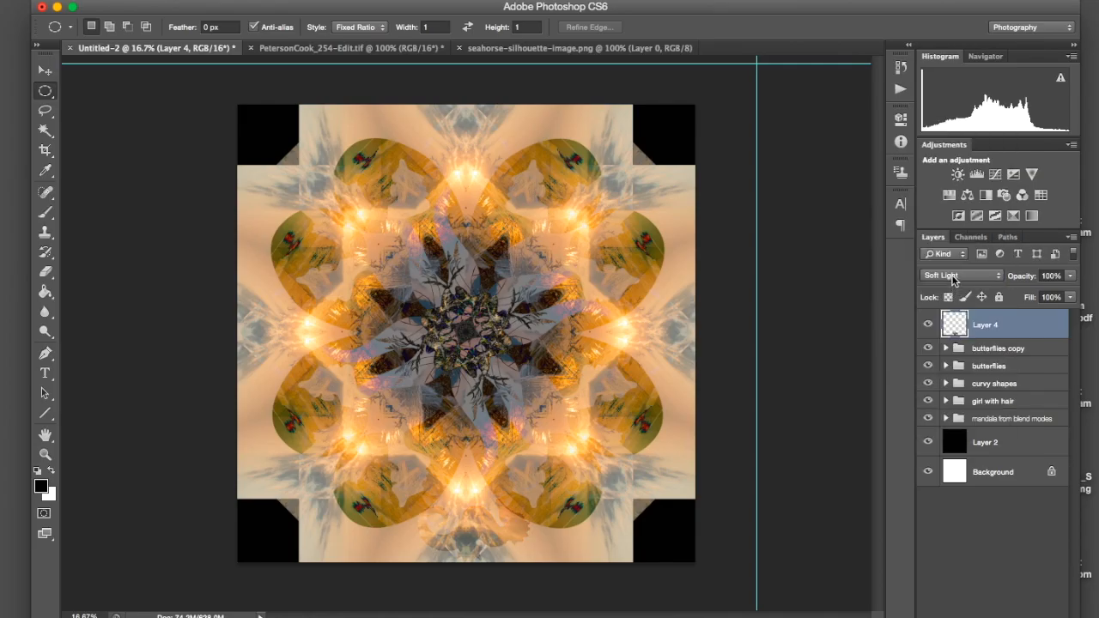
pyautogui.click(951, 275)
pyautogui.click(946, 338)
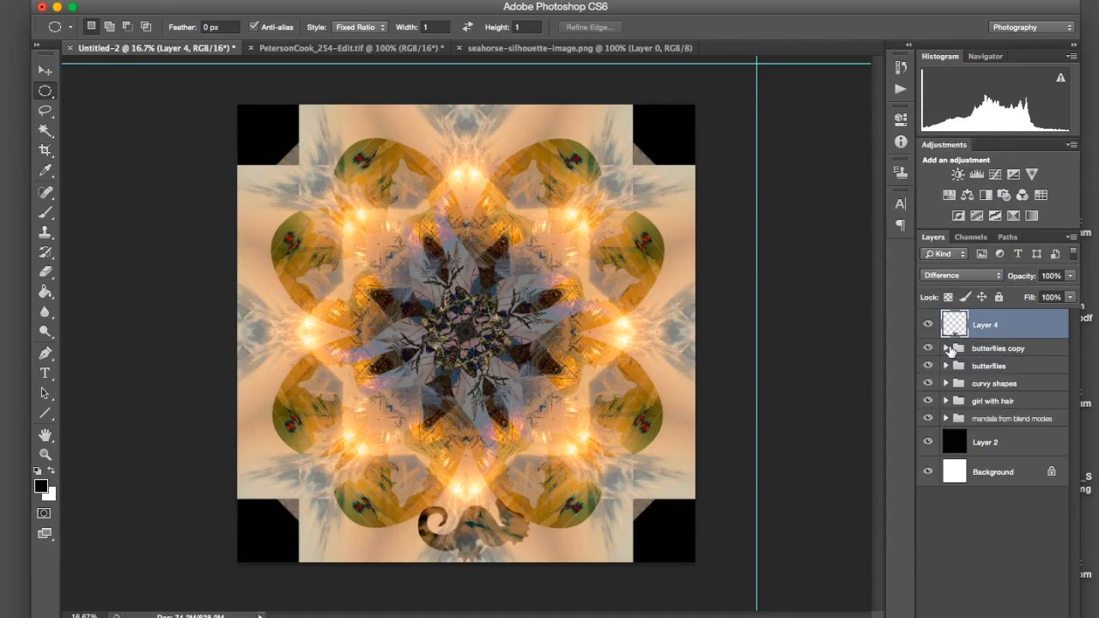
pyautogui.click(952, 275)
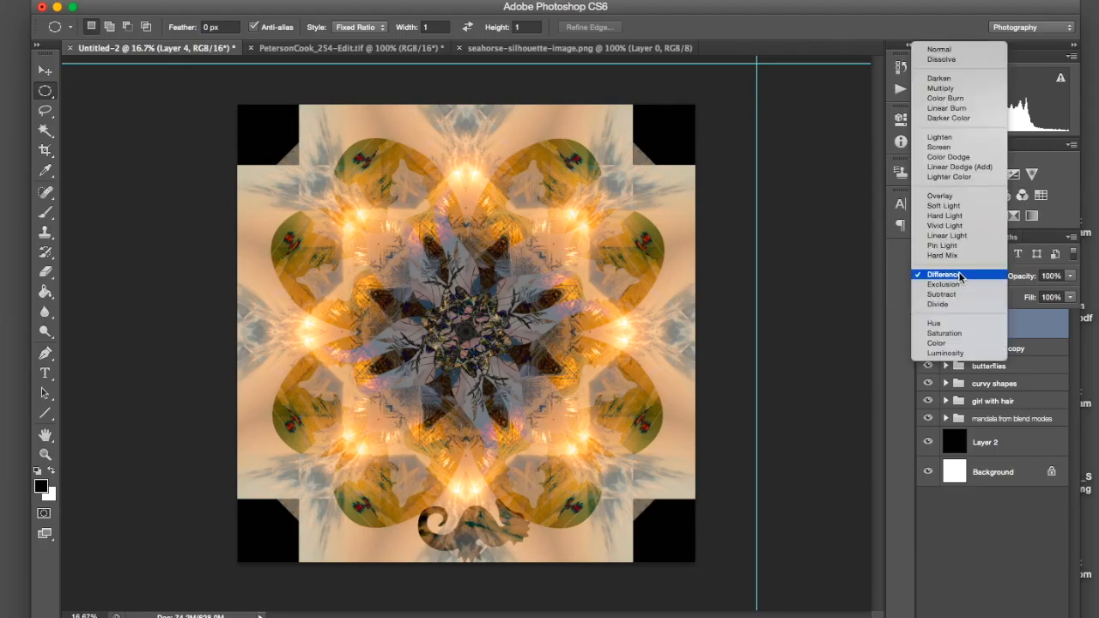
pyautogui.click(961, 285)
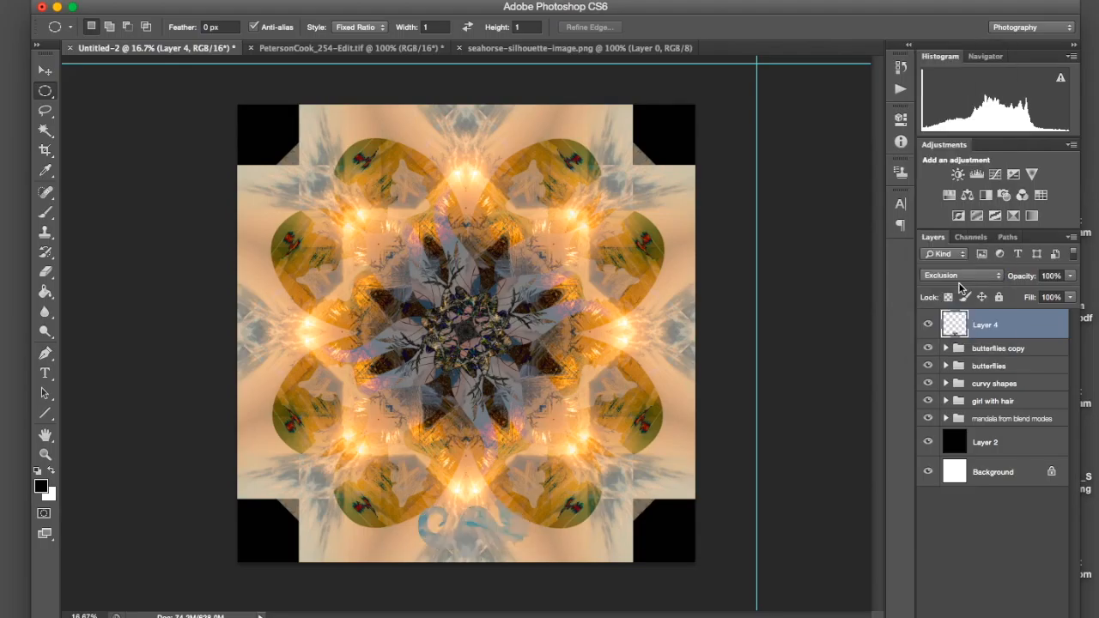
# Step: Try the Subtract and Divide blend modes on the seahorse's Layer 4
pyautogui.click(956, 277)
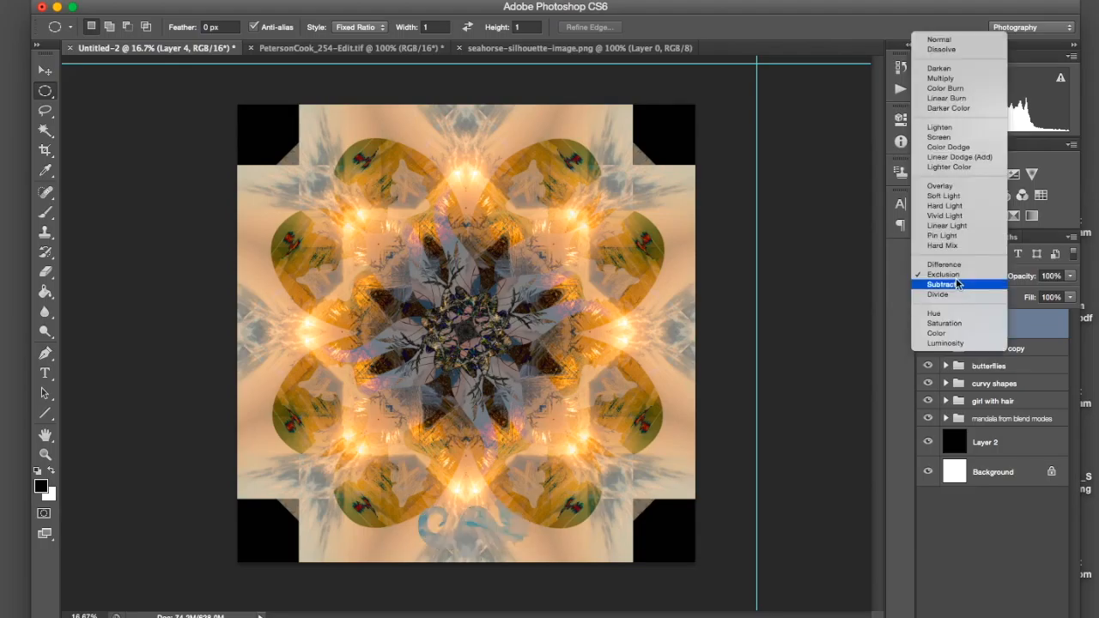
pyautogui.click(956, 284)
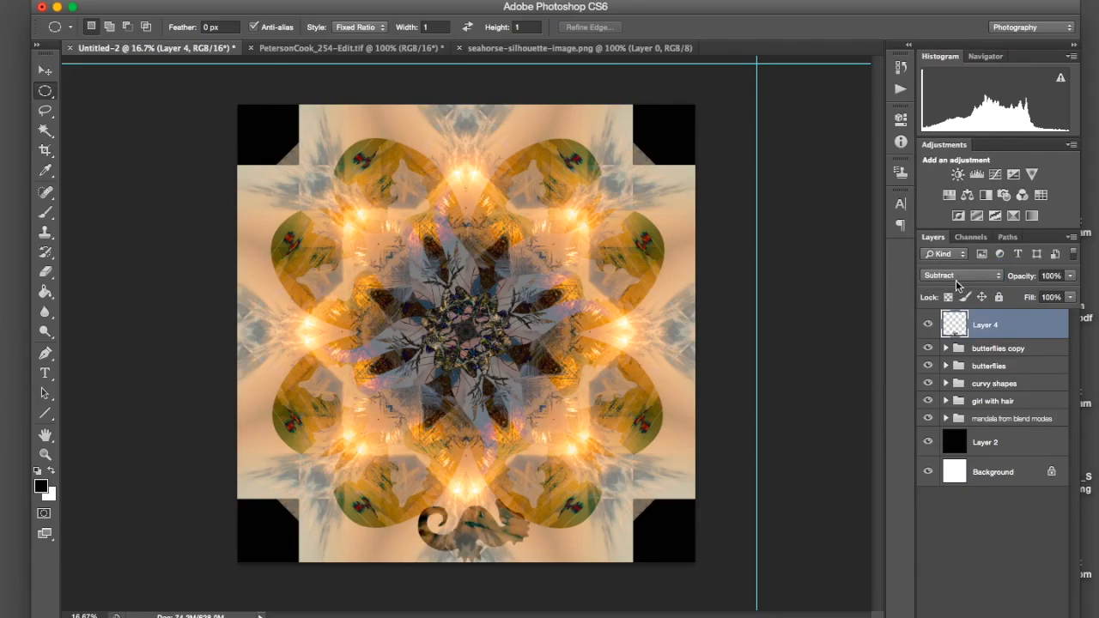
pyautogui.click(956, 277)
pyautogui.click(956, 287)
pyautogui.click(956, 275)
pyautogui.click(954, 281)
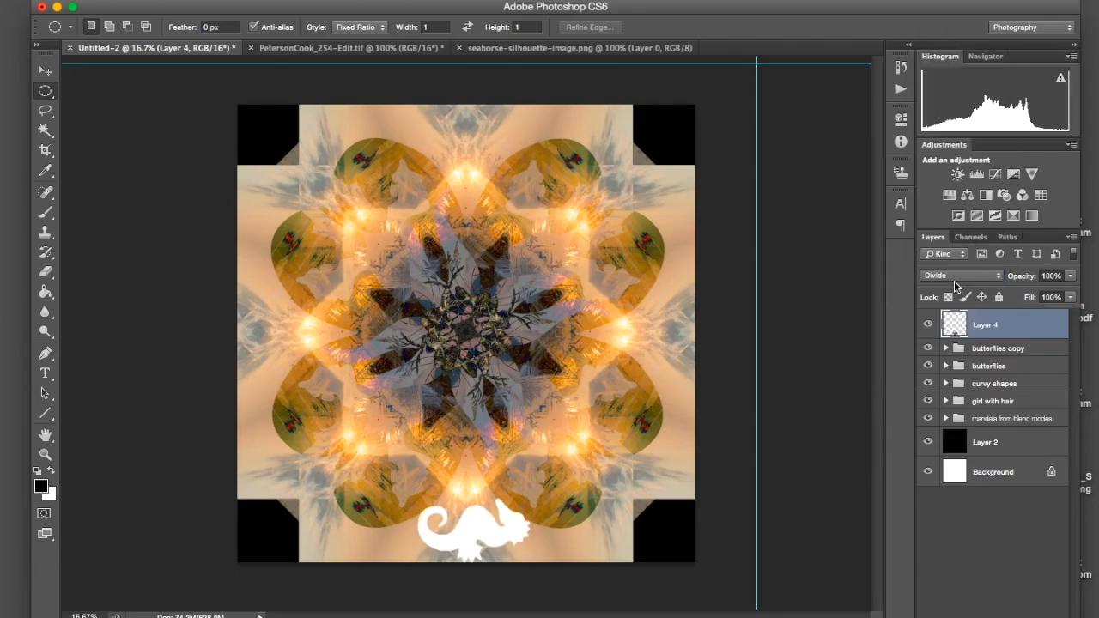
# Step: Try the Hue, Saturation, Lighter Color and Pin Light blend modes on the seahorse's Layer 4
pyautogui.click(953, 280)
pyautogui.click(951, 292)
pyautogui.click(952, 277)
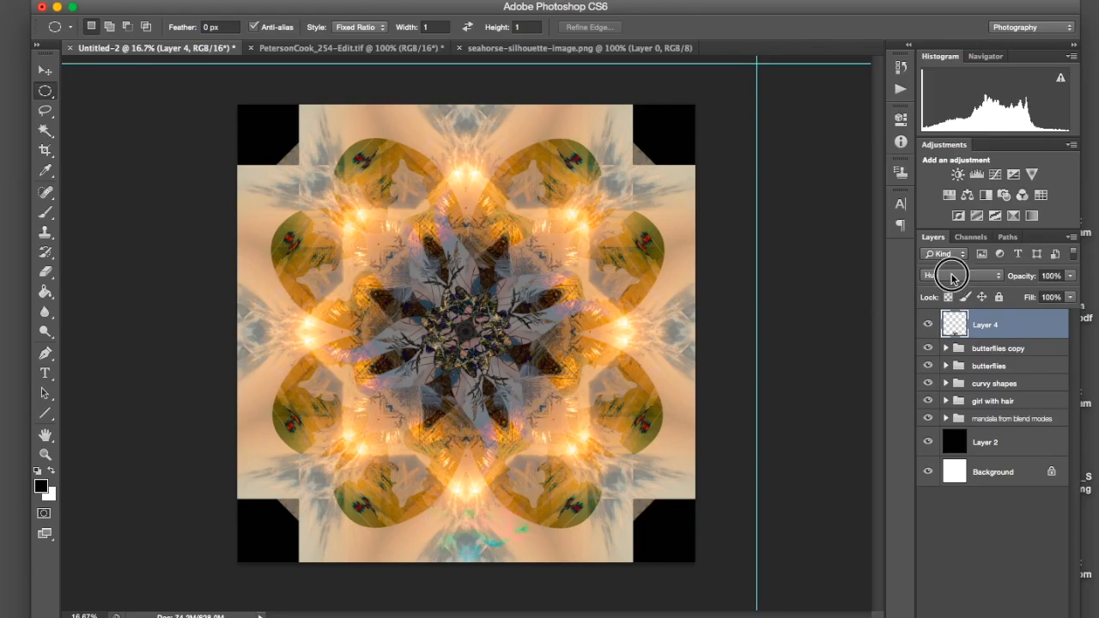
pyautogui.click(953, 285)
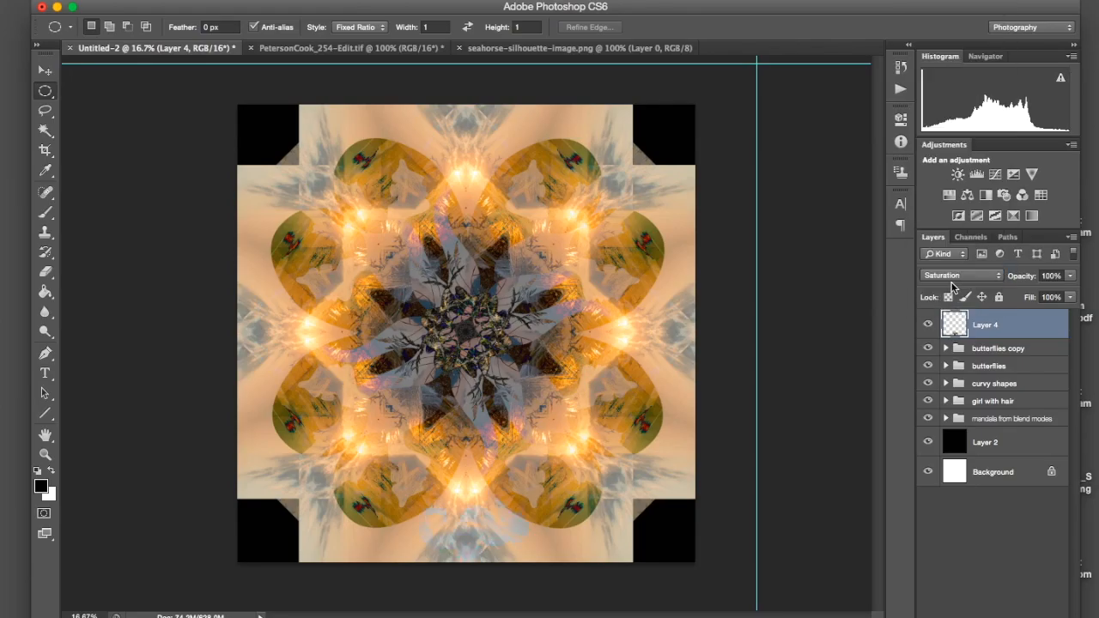
pyautogui.click(953, 280)
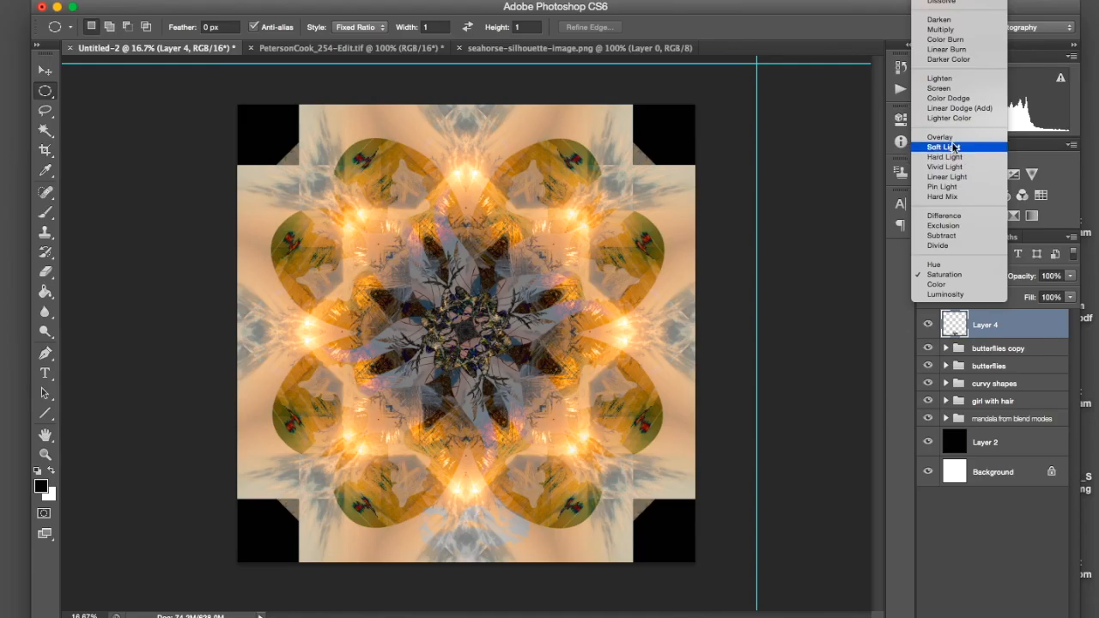
pyautogui.click(949, 117)
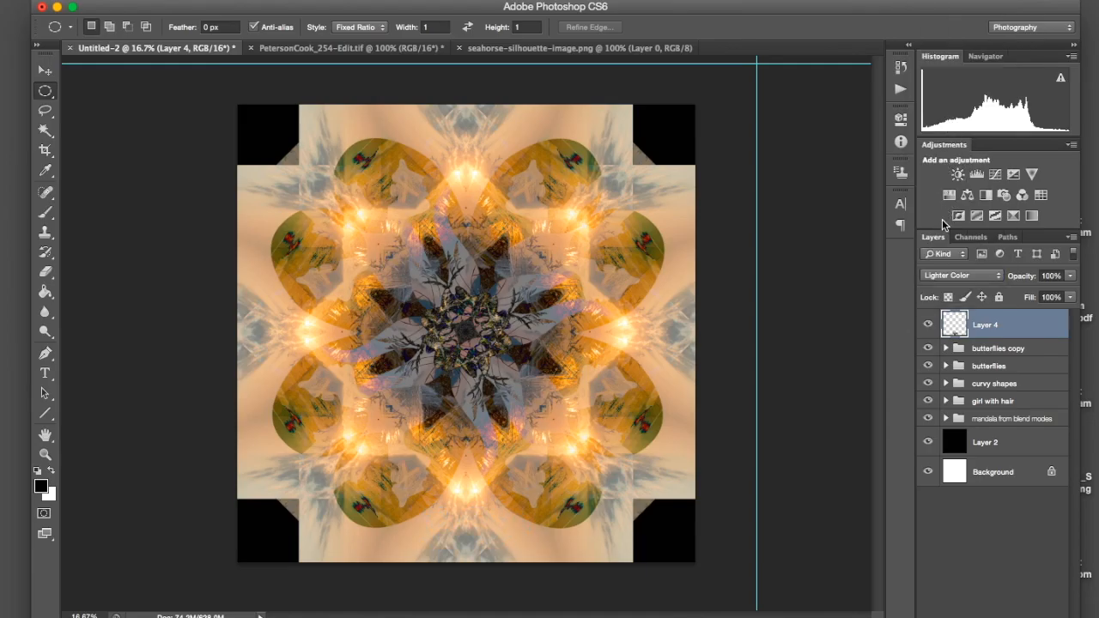
pyautogui.click(943, 276)
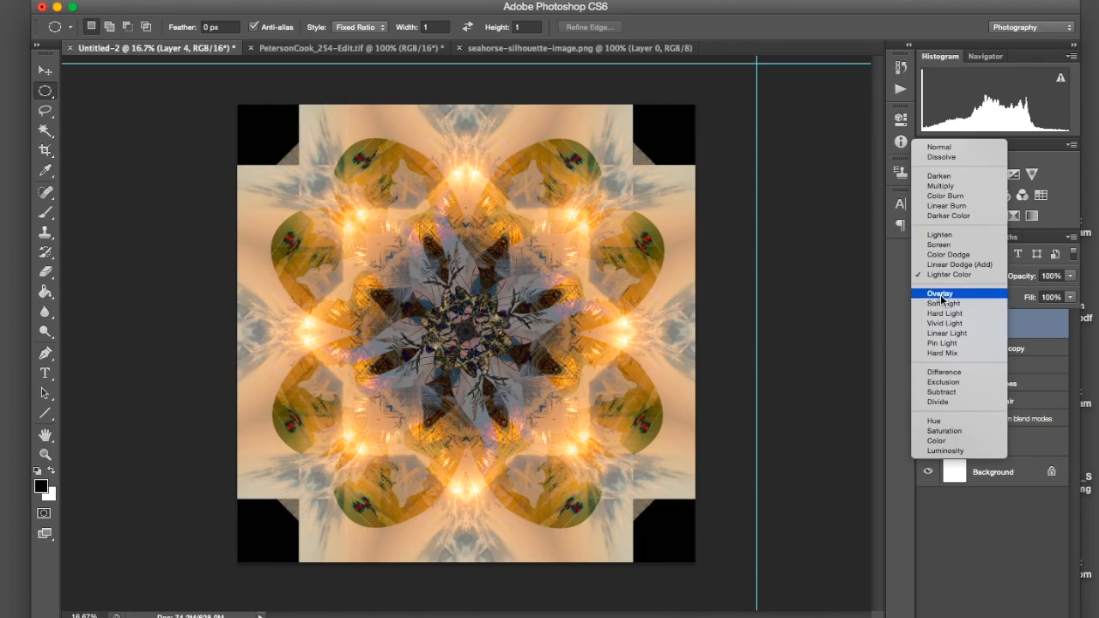
pyautogui.click(942, 343)
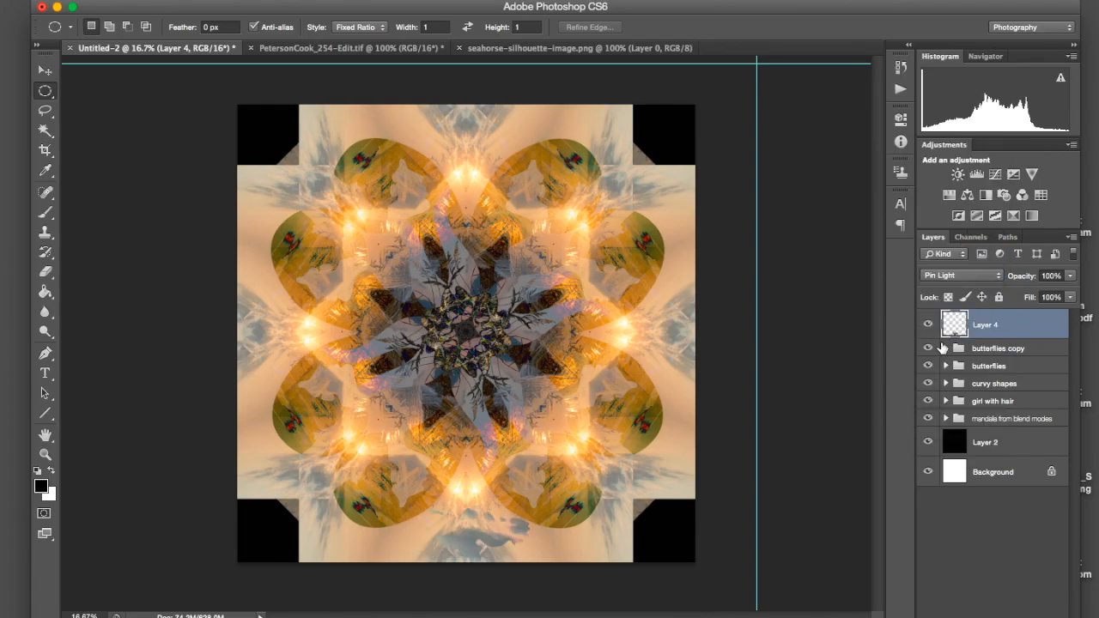
# Step: Set the blend mode of the seahorse's Layer 4 to Overlay and duplicate the layer
pyautogui.click(952, 276)
pyautogui.click(951, 225)
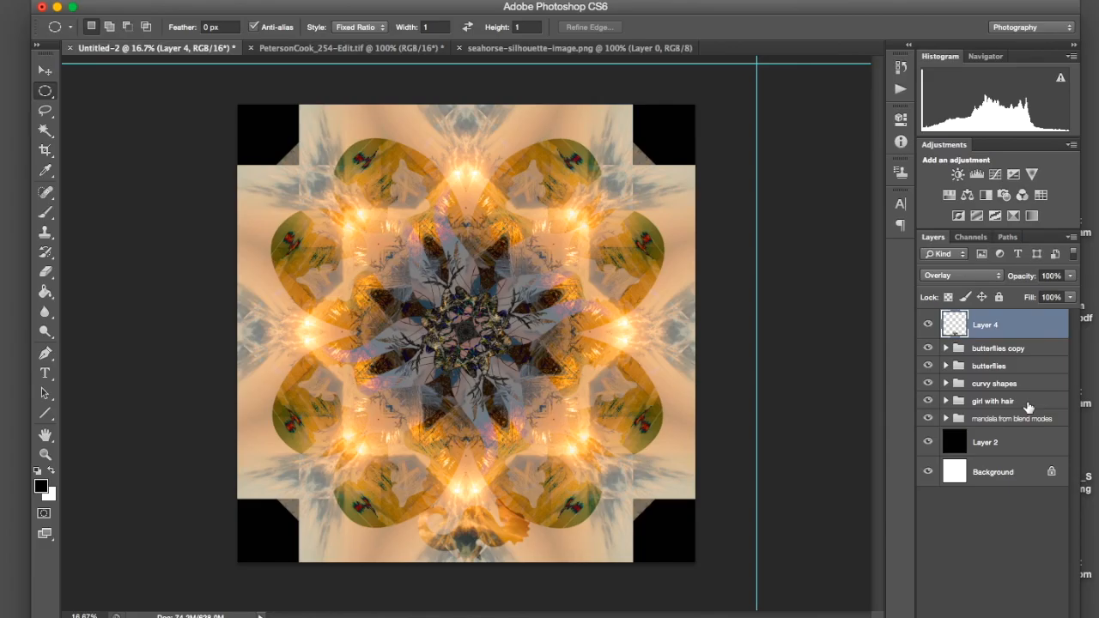
pyautogui.press('super+j')
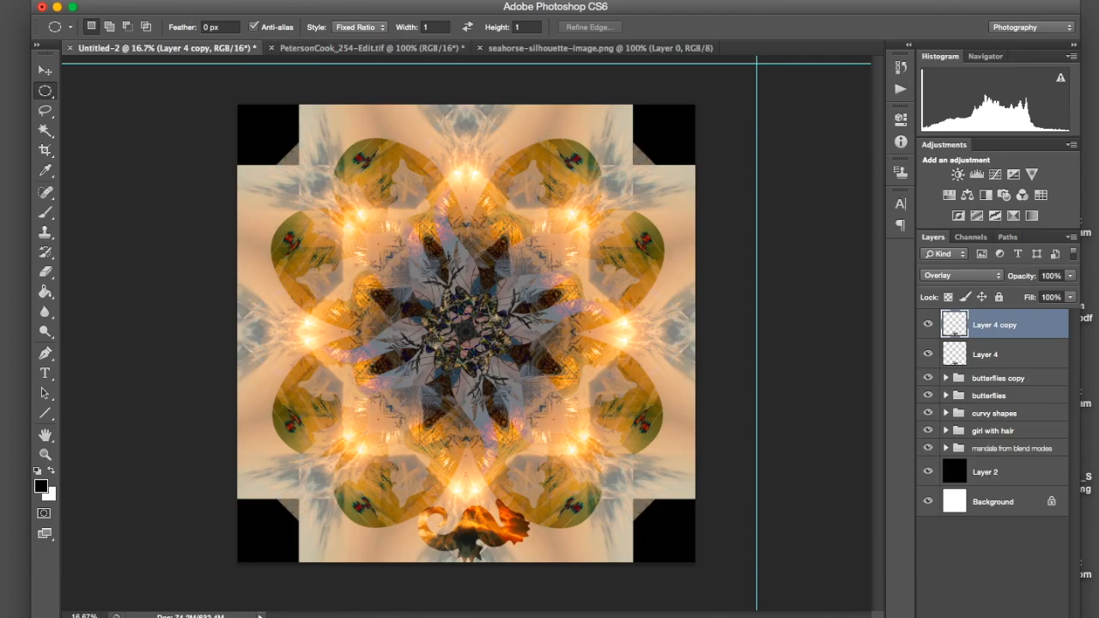
# Step: Rotate the seahorse copy by 90° with Free Transform and move it to the middle of the canvas's left edge
pyautogui.hotkey('ctrl', 't')
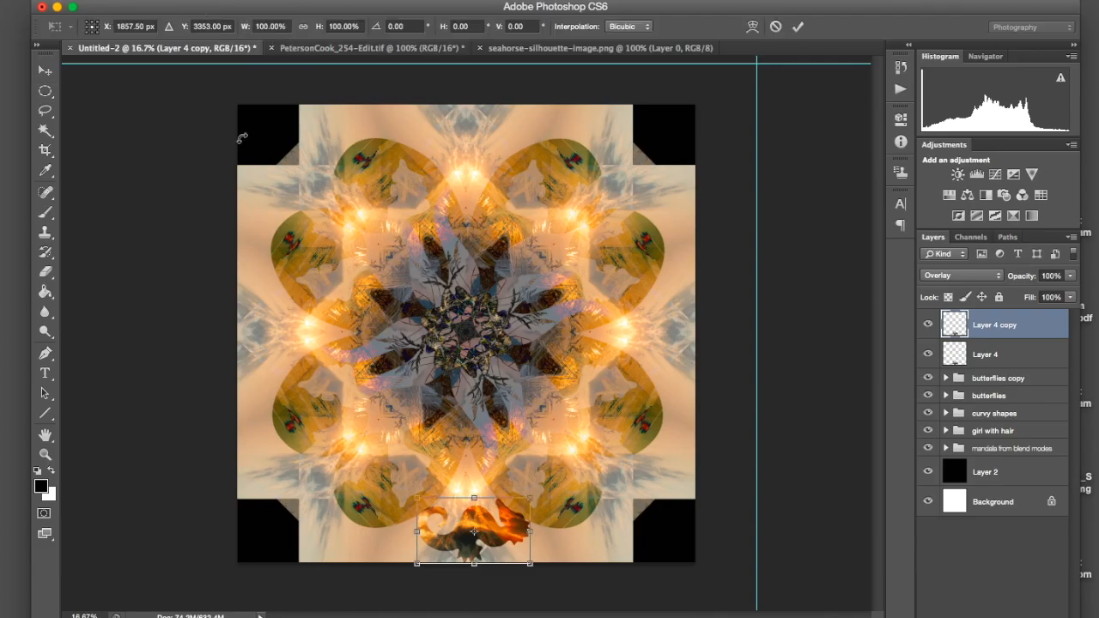
pyautogui.click(407, 26)
pyautogui.write('90')
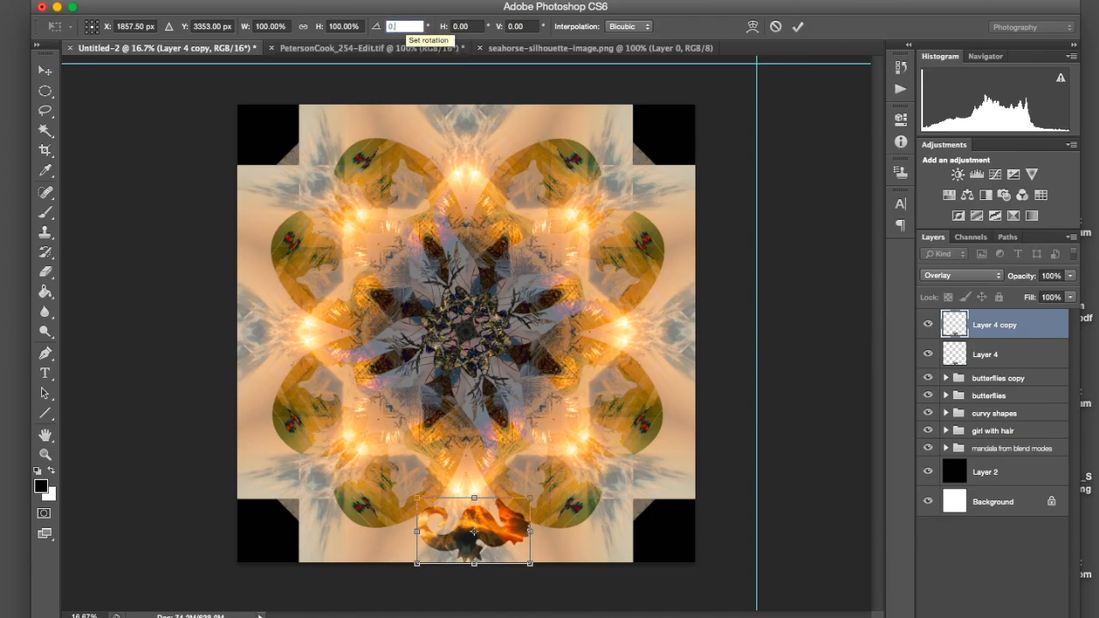
pyautogui.write('90')
pyautogui.press('Return')
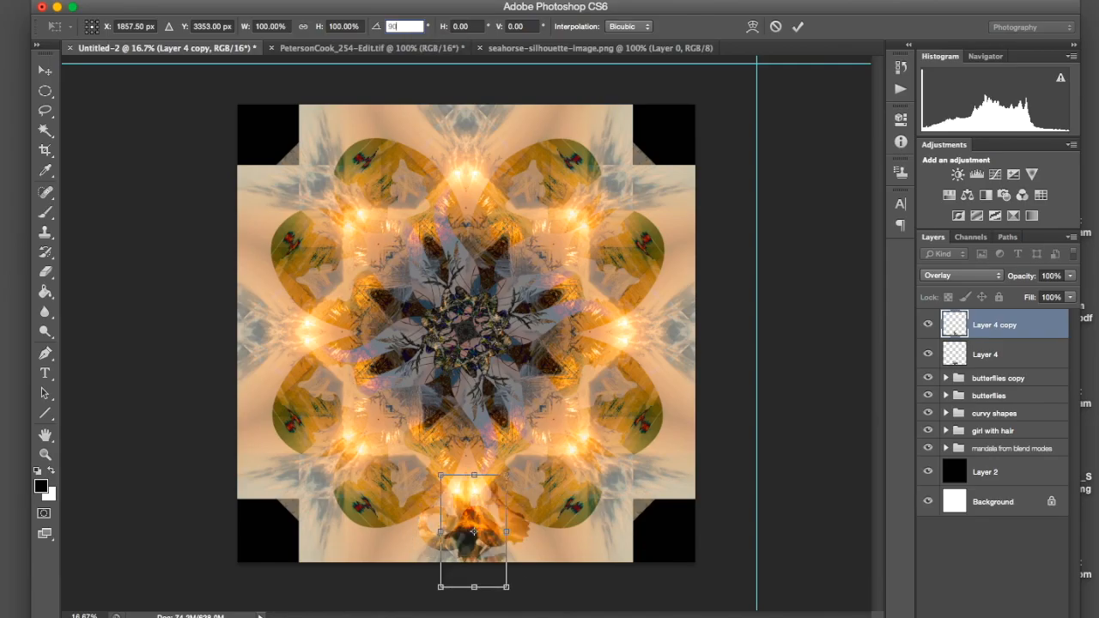
pyautogui.press('Return')
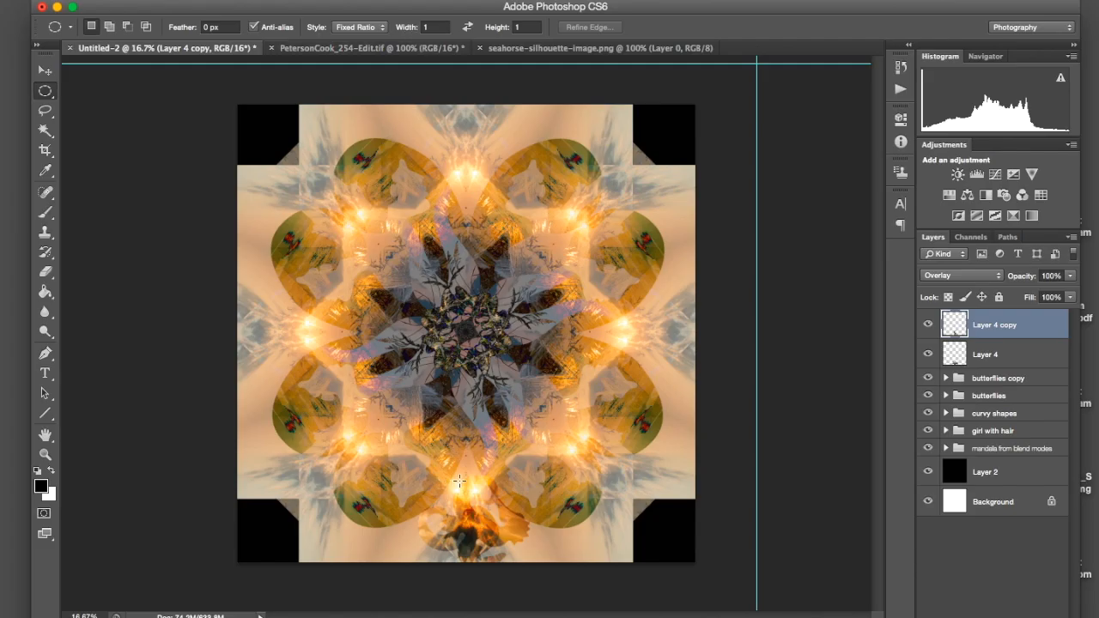
pyautogui.press('v')
pyautogui.moveTo(485, 516); pyautogui.dragTo(273, 320)
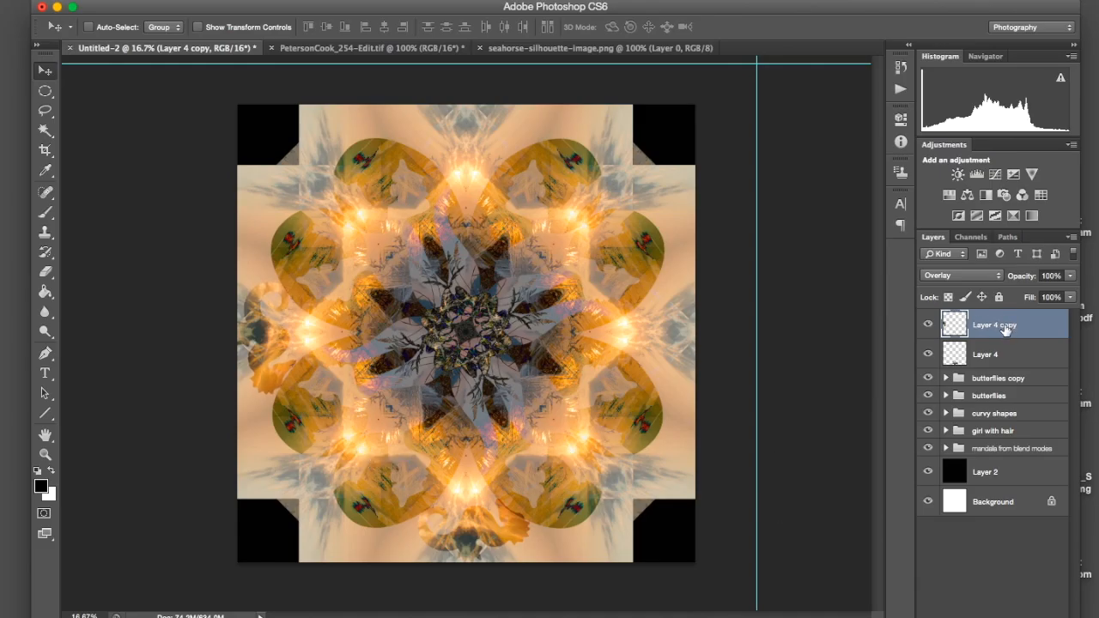
# Step: Rotate the seahorse copy at the canvas's left edge by 90° with Free Transform and move it to the middle of the top edge
pyautogui.hotkey('ctrl', 't')
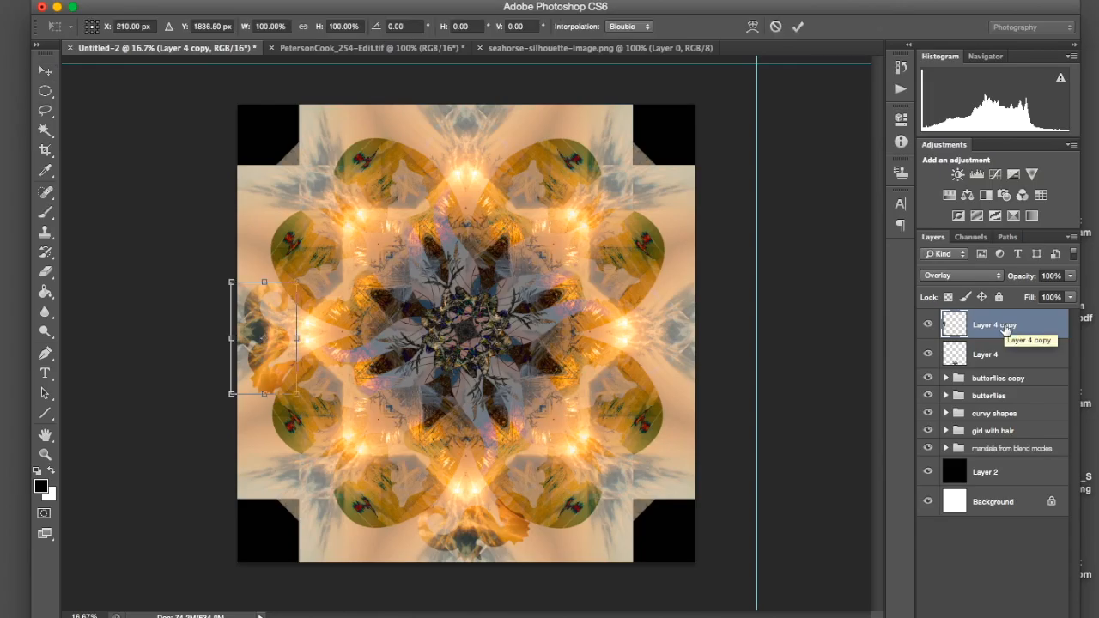
pyautogui.click(412, 26)
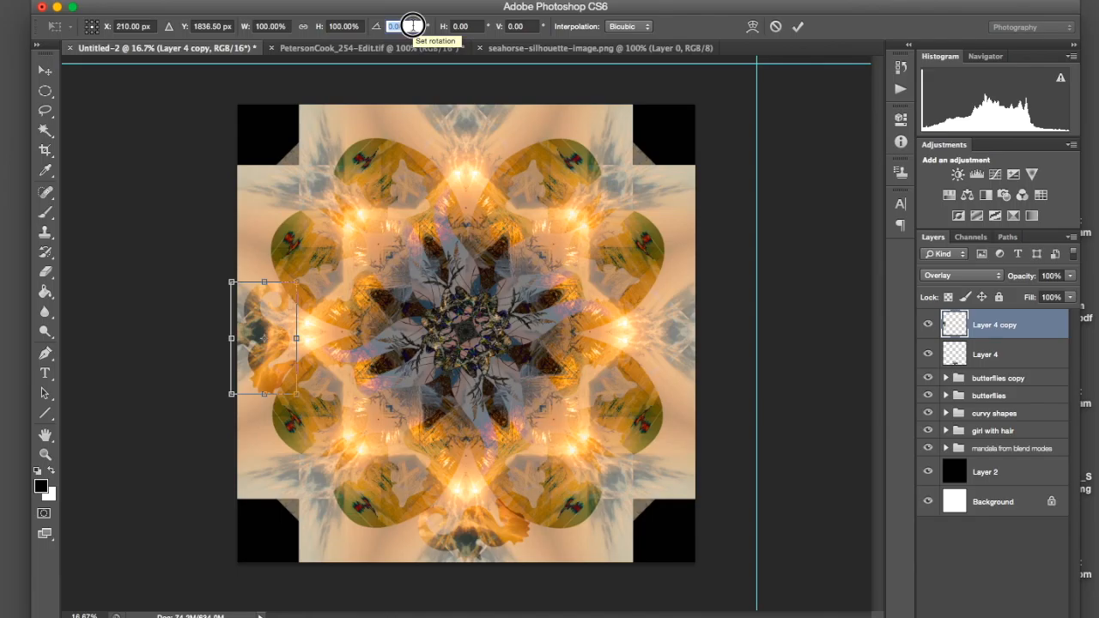
pyautogui.write('45')
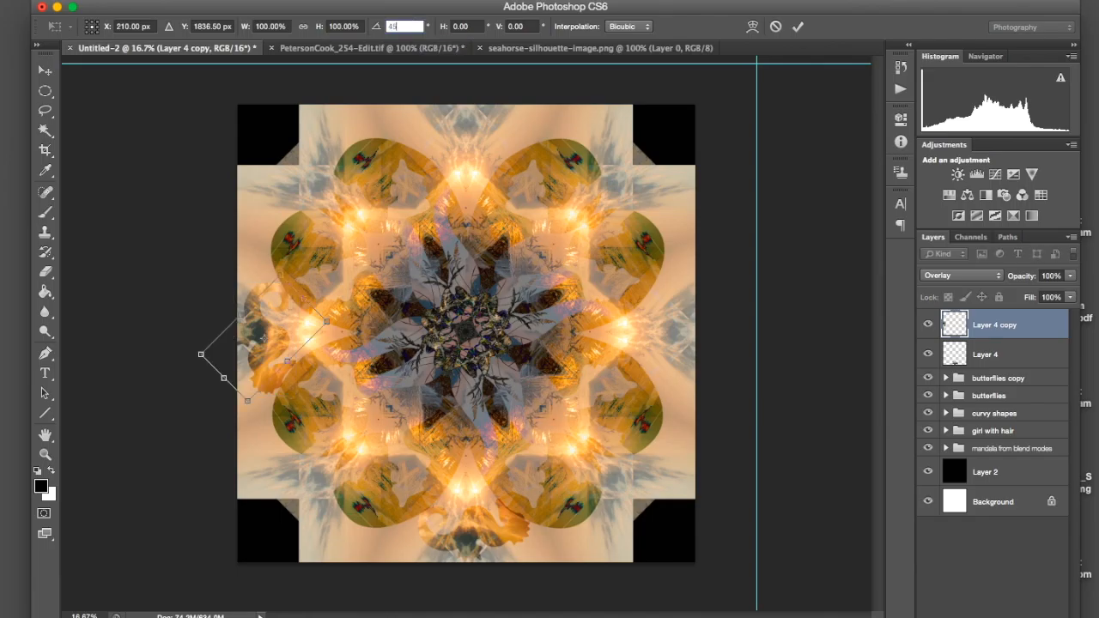
pyautogui.write('90')
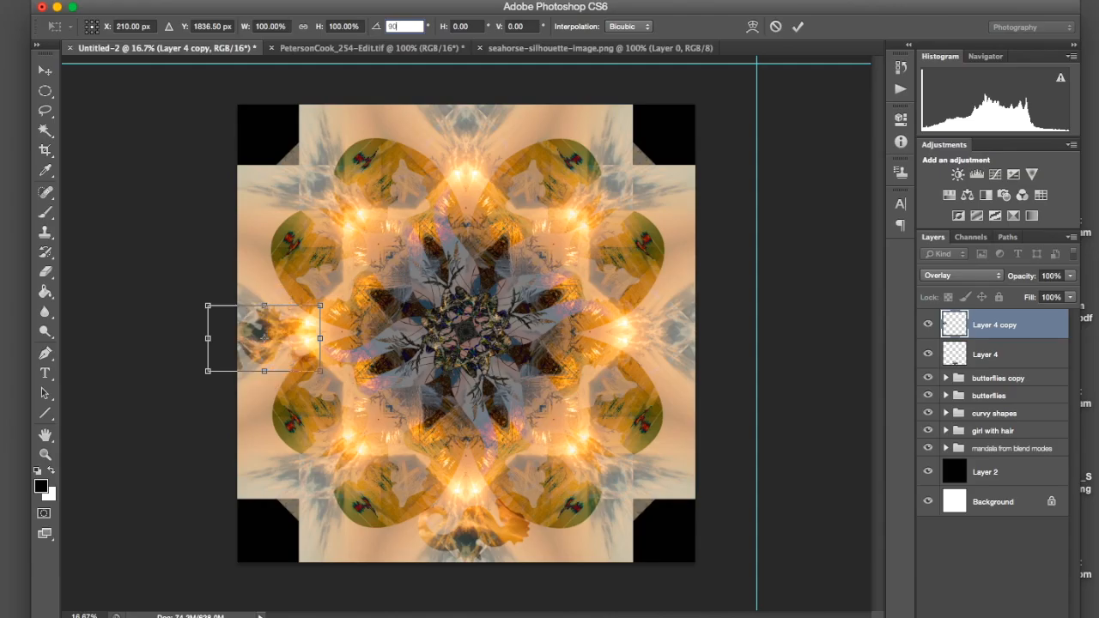
pyautogui.press('Return')
pyautogui.moveTo(253, 352); pyautogui.dragTo(454, 142)
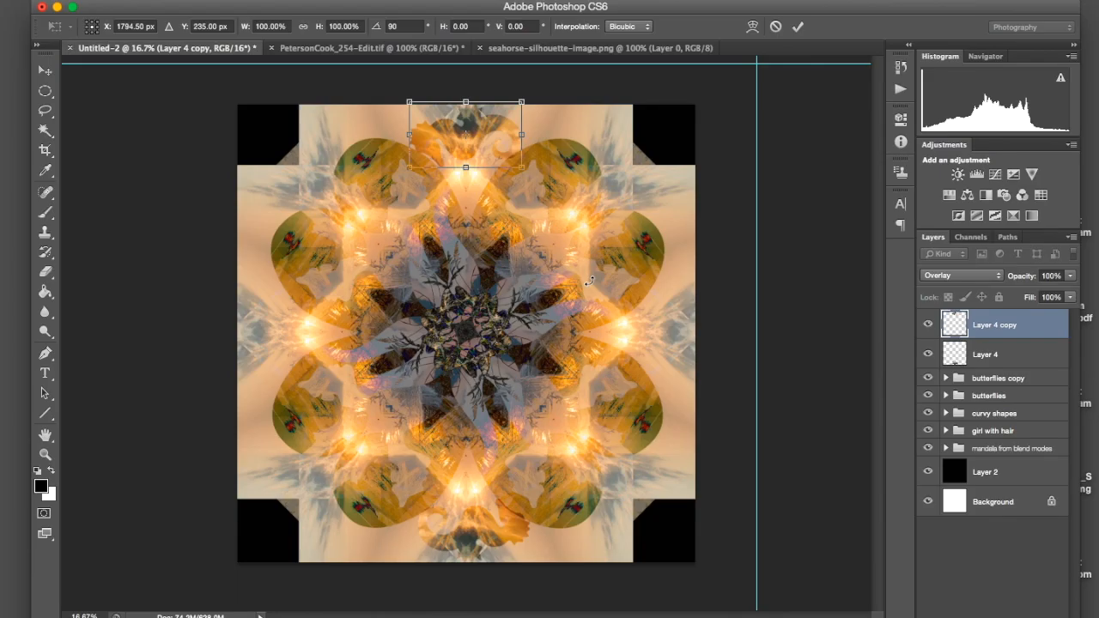
pyautogui.press('Return')
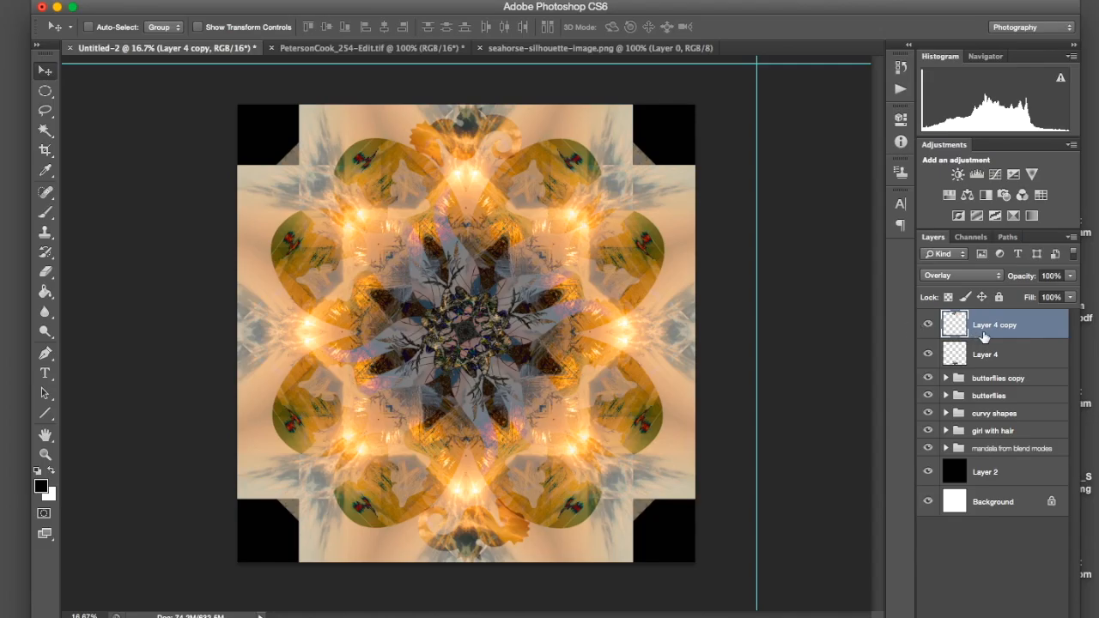
# Step: Duplicate the seahorse at the canvas's top edge and rotate the duplicate by 90° with Free Transform
pyautogui.press('super+j')
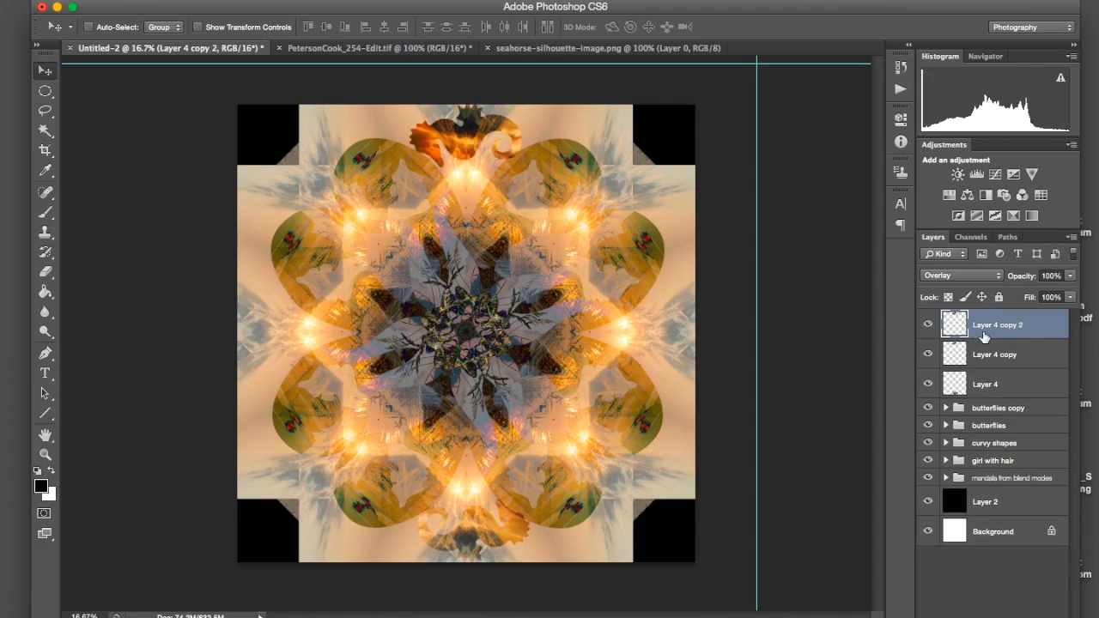
pyautogui.press('super+t')
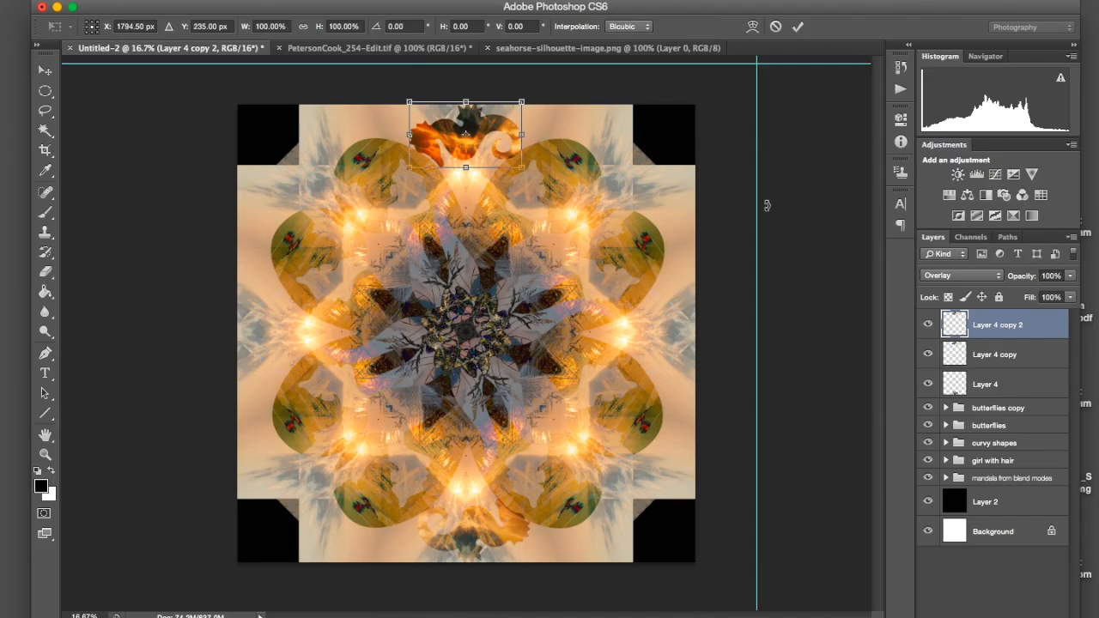
pyautogui.click(404, 26)
pyautogui.write('90')
pyautogui.press('Return')
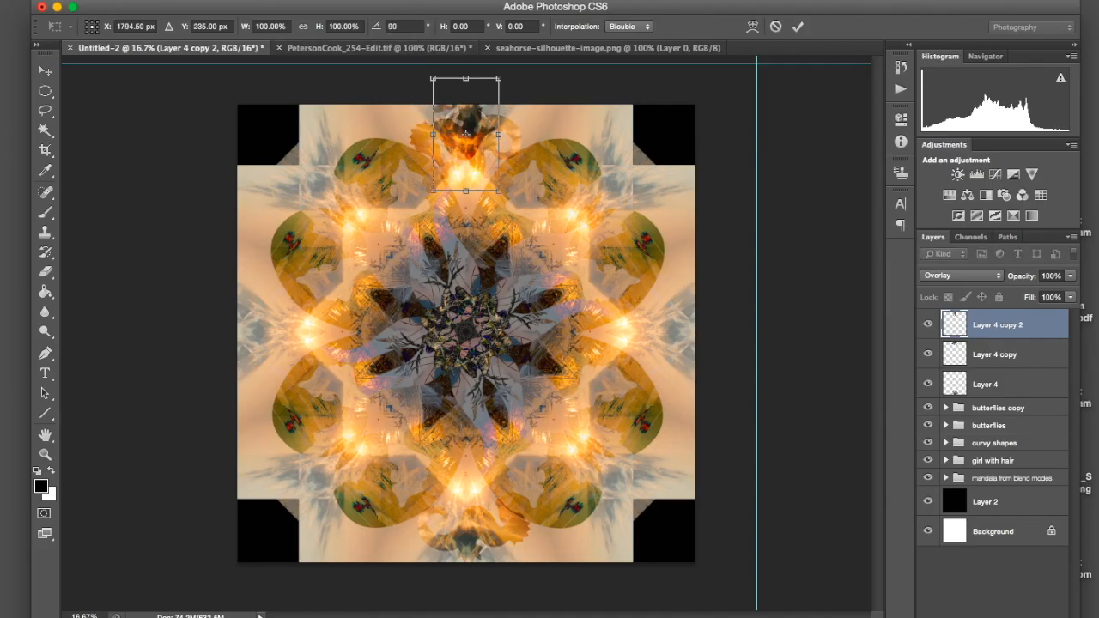
# Step: Move the rotated seahorse duplicate to the middle of the canvas's right edge, at X 3414 px and Y 1777.5 px, and apply the transform
pyautogui.moveTo(487, 115); pyautogui.dragTo(692, 318)
pyautogui.press('Up')
pyautogui.press('Up')
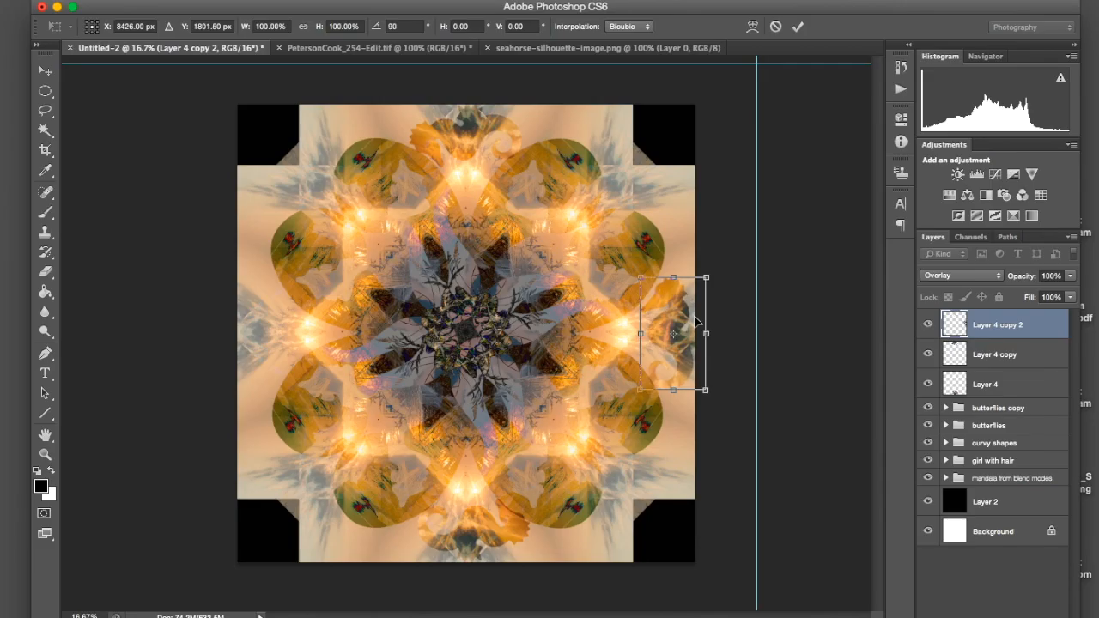
pyautogui.press('Up')
pyautogui.press('Up')
pyautogui.press('Left')
pyautogui.press('Left')
pyautogui.press('Left')
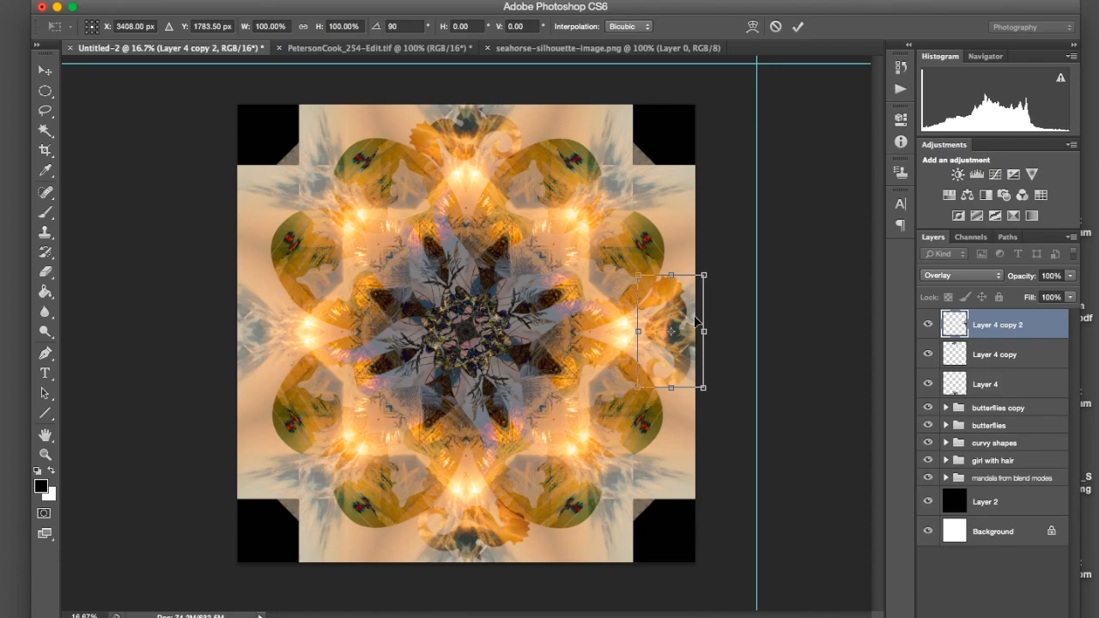
pyautogui.press('Up')
pyautogui.press('Right')
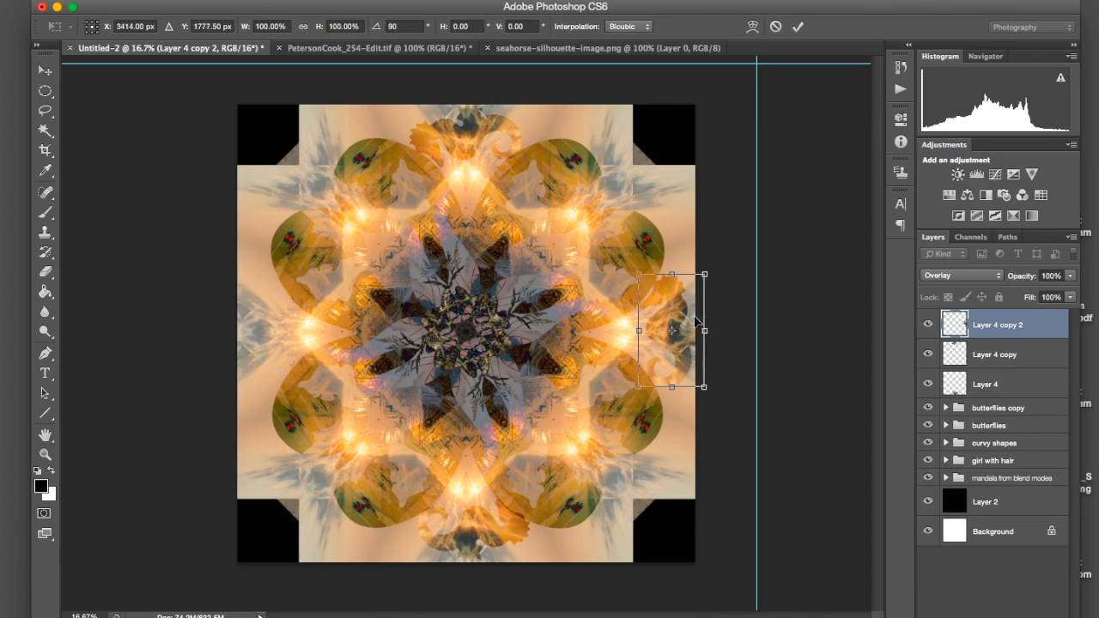
pyautogui.press('Return')
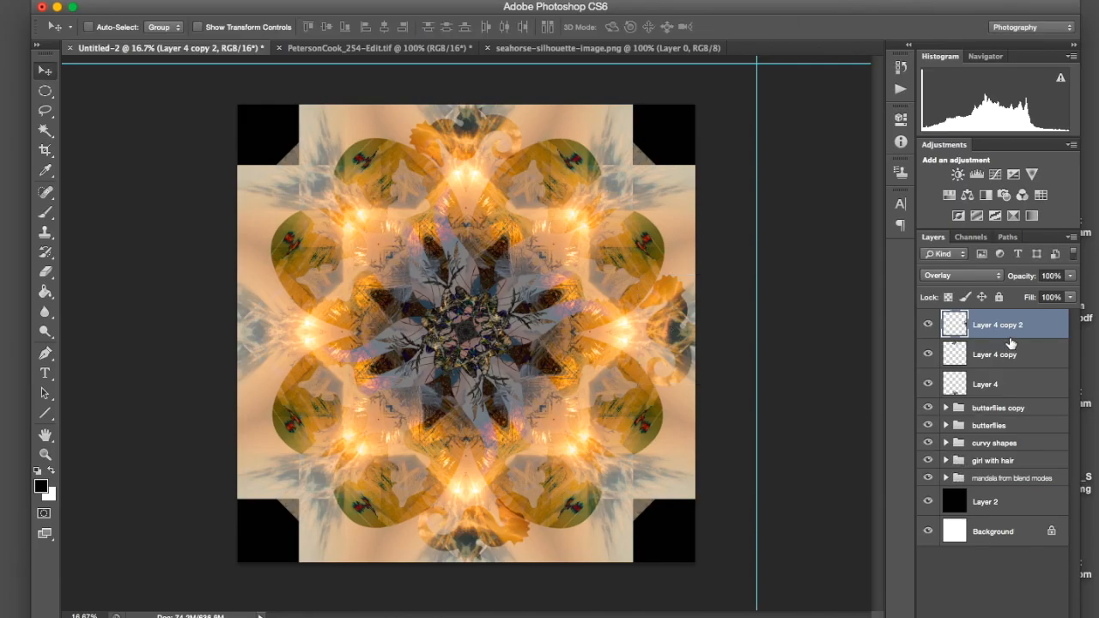
# Step: Rotate a duplicate of the right-edge seahorse by 180° and move it to the middle of the canvas's left edge
pyautogui.press('super+j')
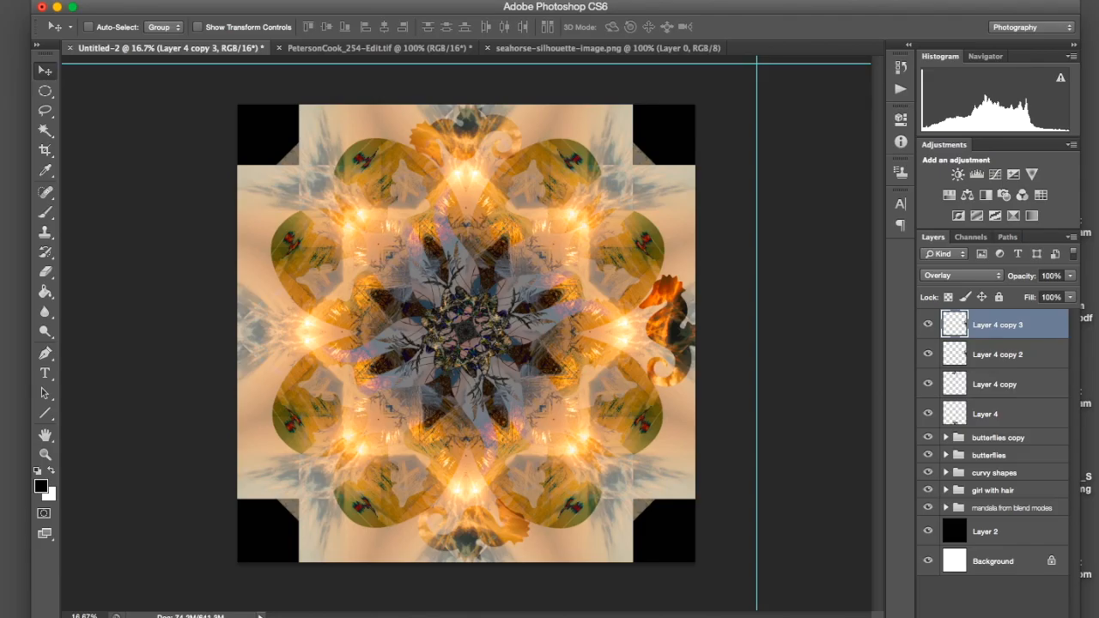
pyautogui.press('super+t')
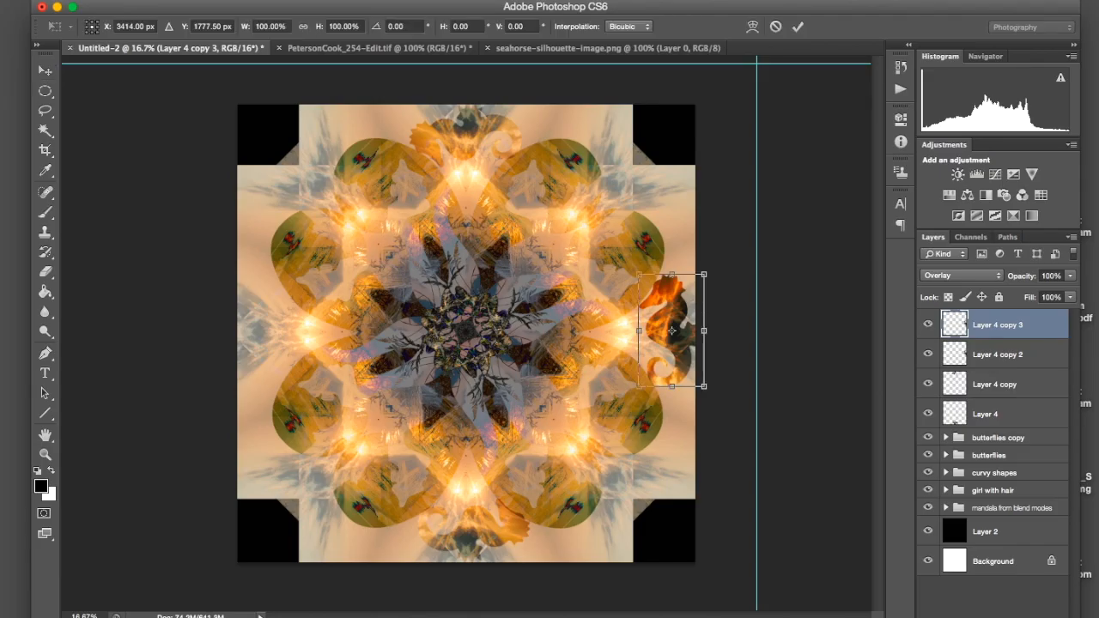
pyautogui.click(408, 26)
pyautogui.write('180')
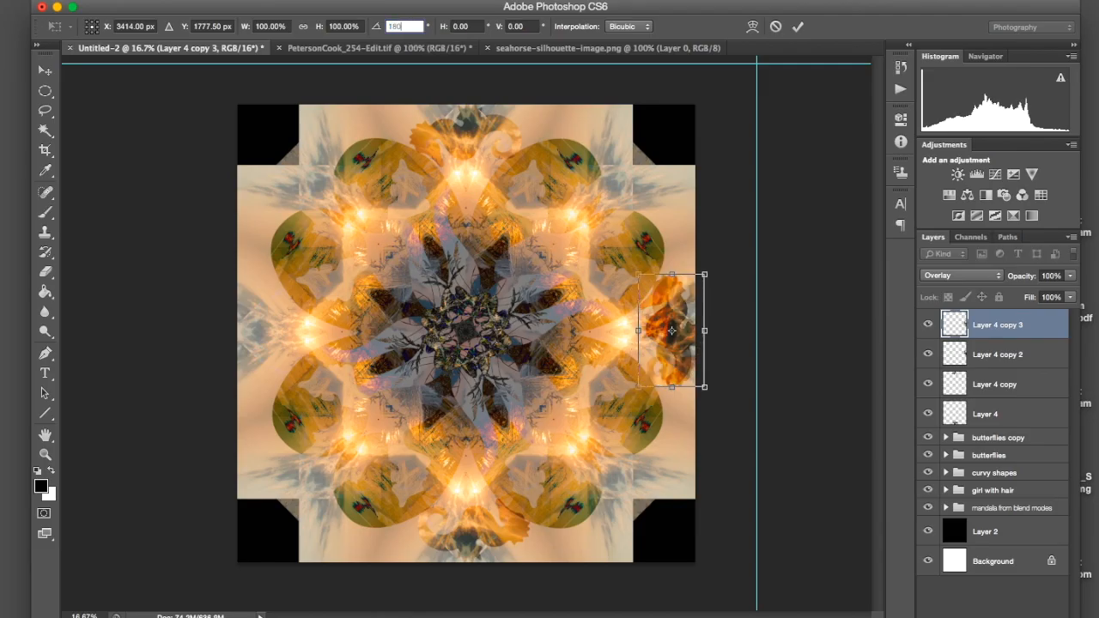
pyautogui.press('Return')
pyautogui.press('Return')
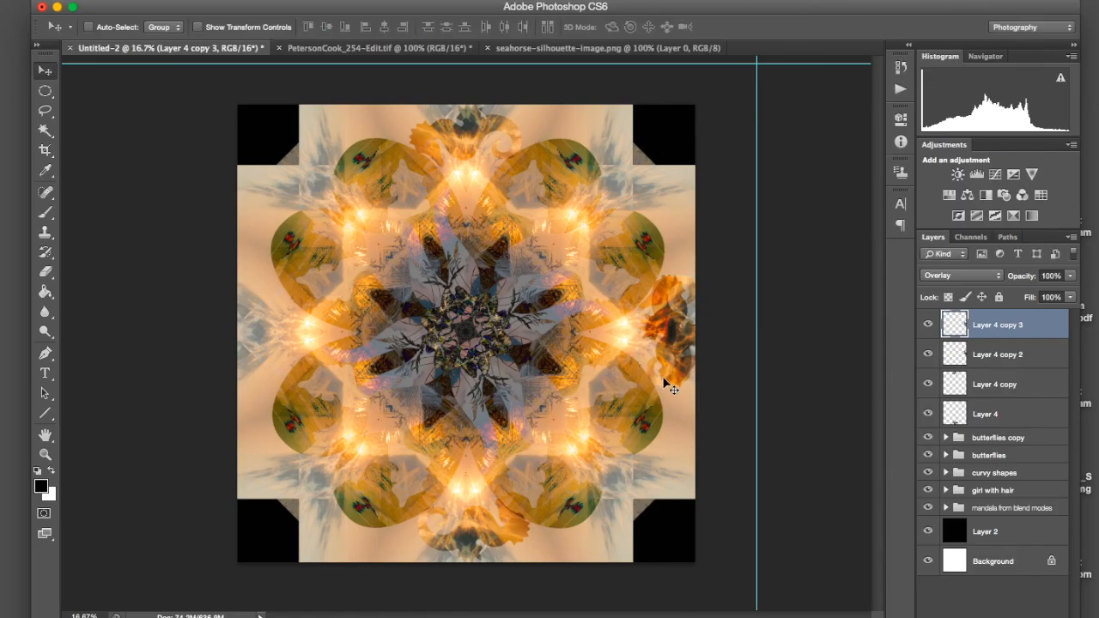
pyautogui.moveTo(520, 343); pyautogui.dragTo(260, 349)
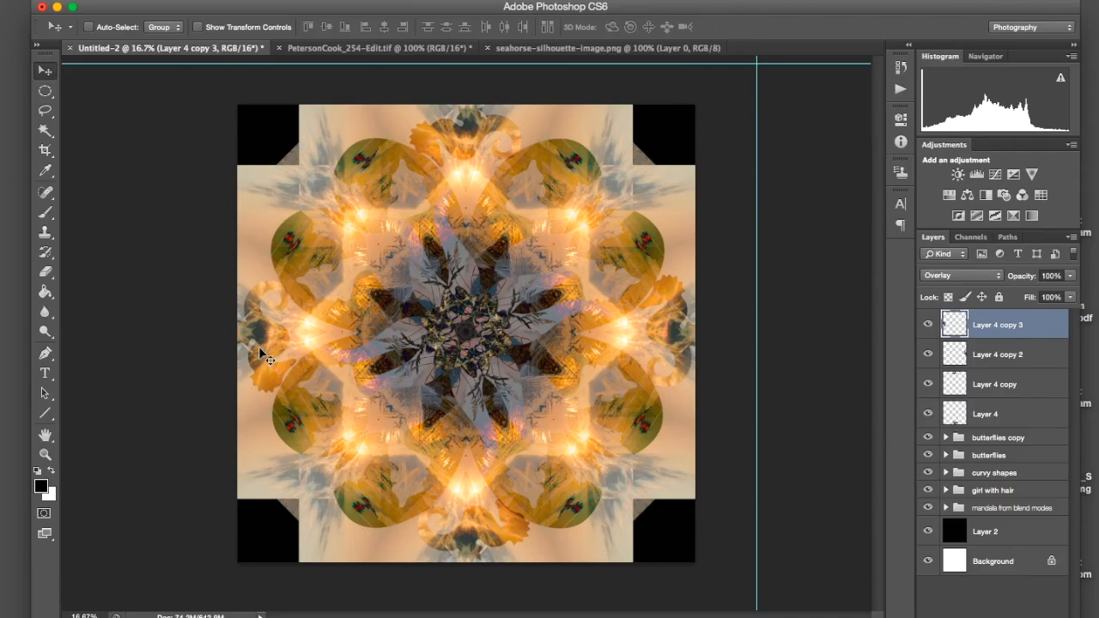
# Step: Group Layer 4 and its three copies into a new Pass Through group named "seahorse"
pyautogui.keyDown('shift'); pyautogui.click(1019, 413); pyautogui.keyUp('shift')
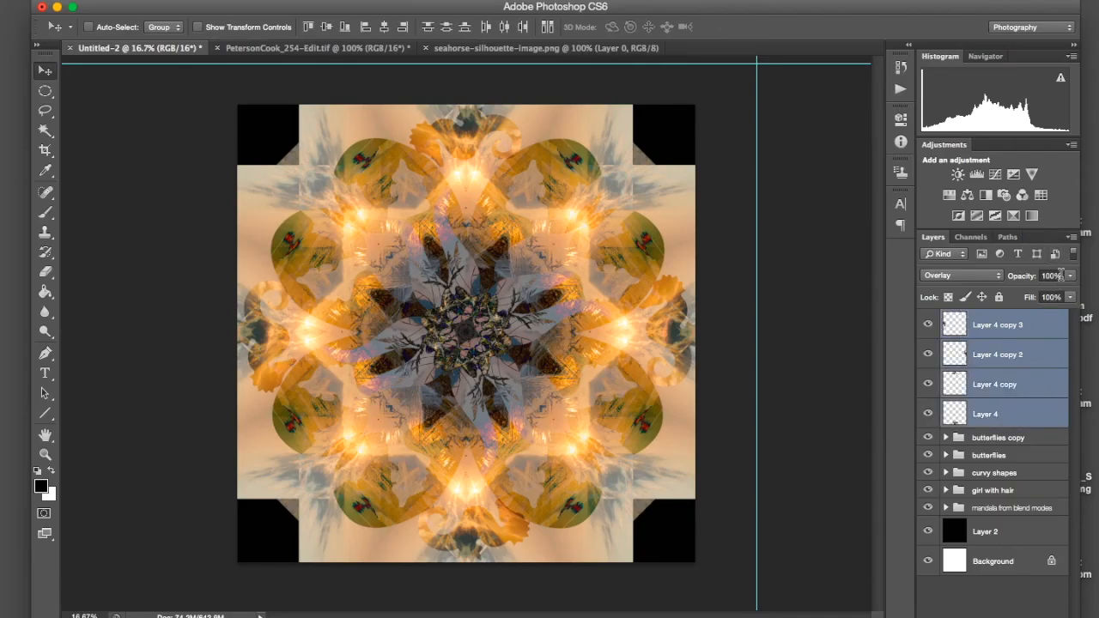
pyautogui.click(1071, 237)
pyautogui.click(994, 315)
pyautogui.write('seahorse')
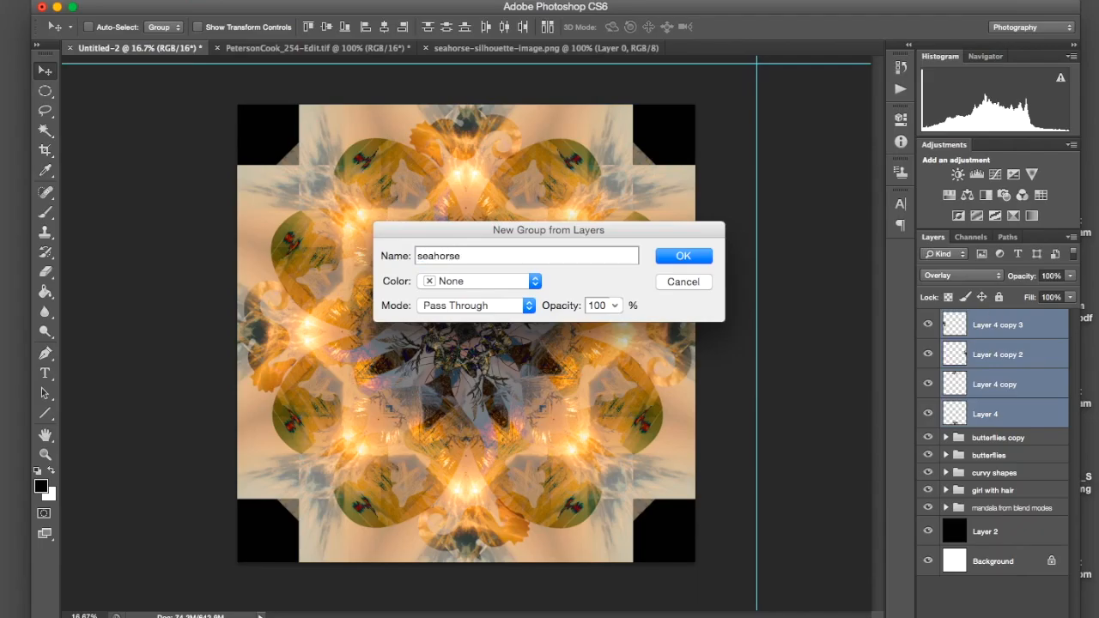
pyautogui.press('Return')
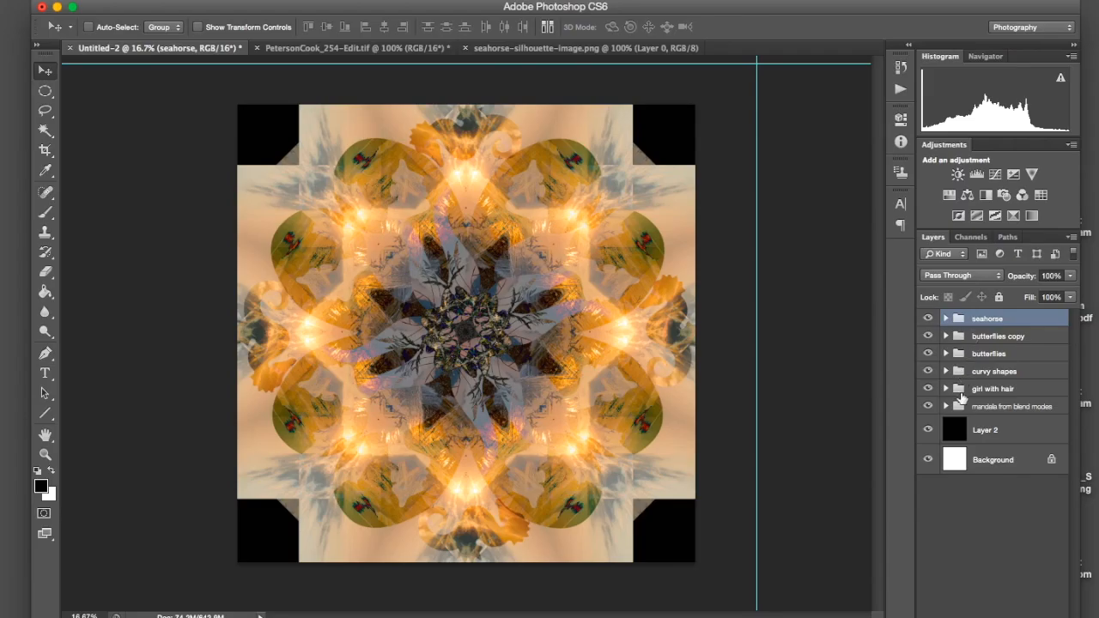
# Step: Save the document with its layers as the TIFF file "wedding mandala.tif" in the Silhouette shapes folder, without image compression
pyautogui.click(117, 2)
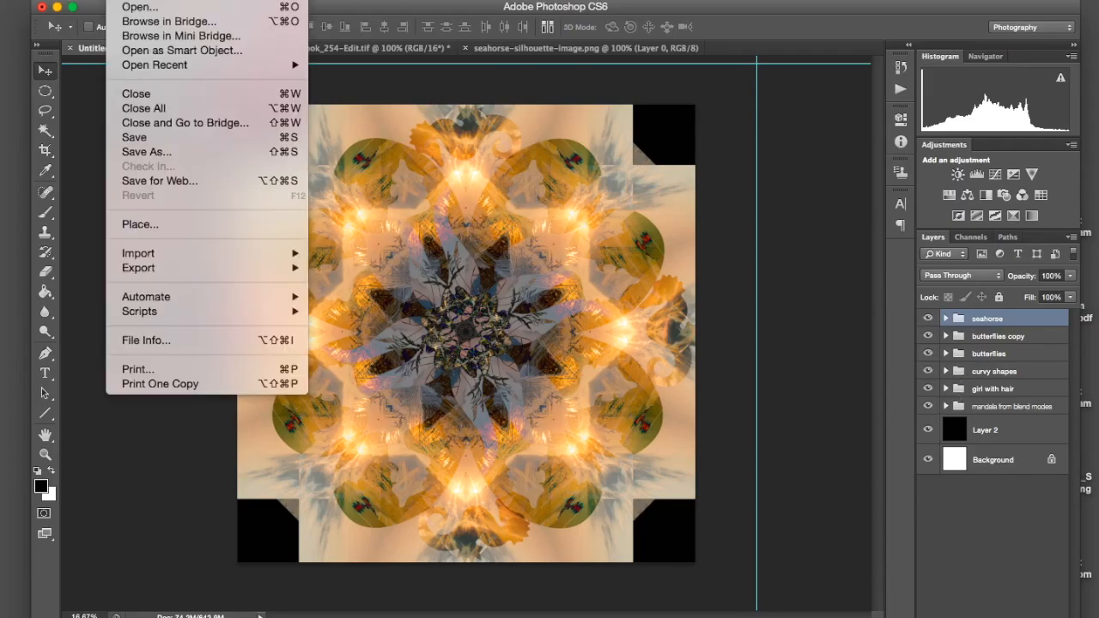
pyautogui.click(149, 145)
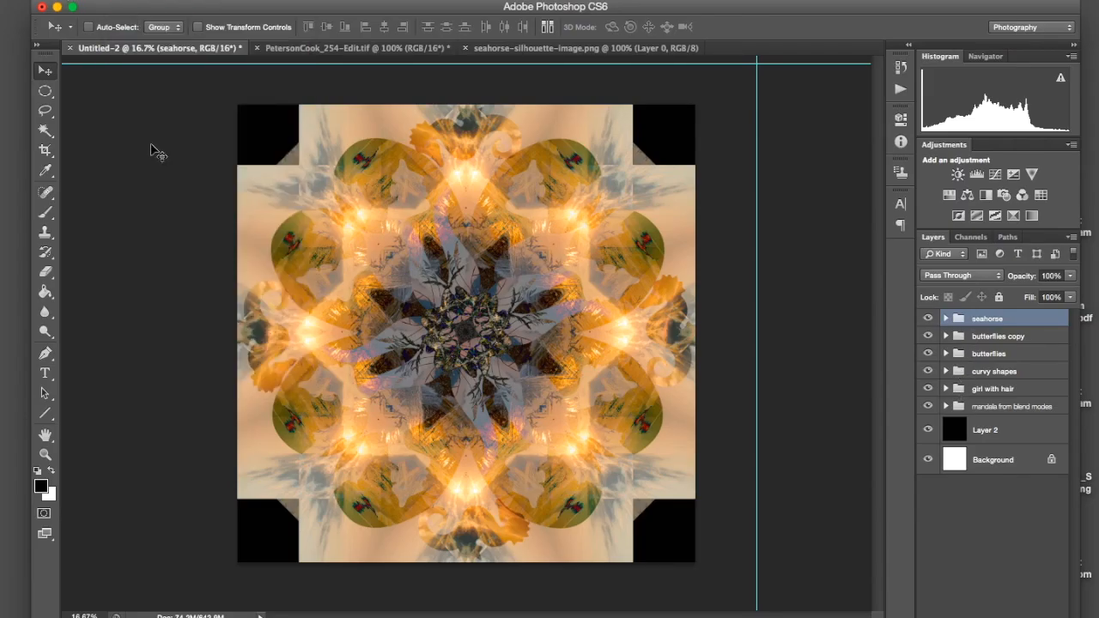
pyautogui.write('wedding mandala.tif')
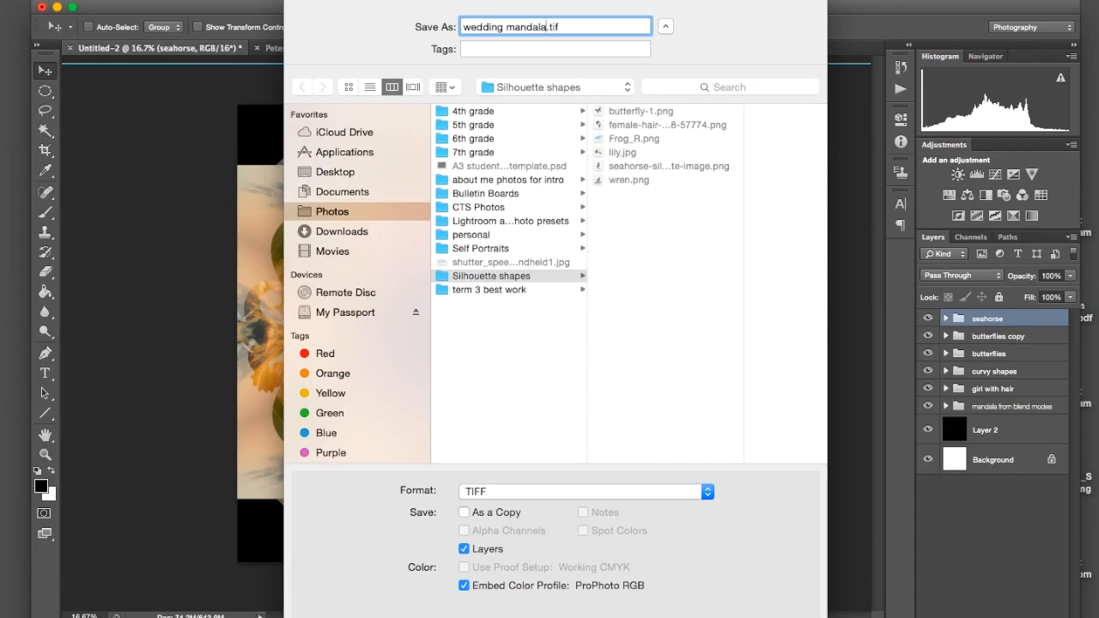
pyautogui.press('Return')
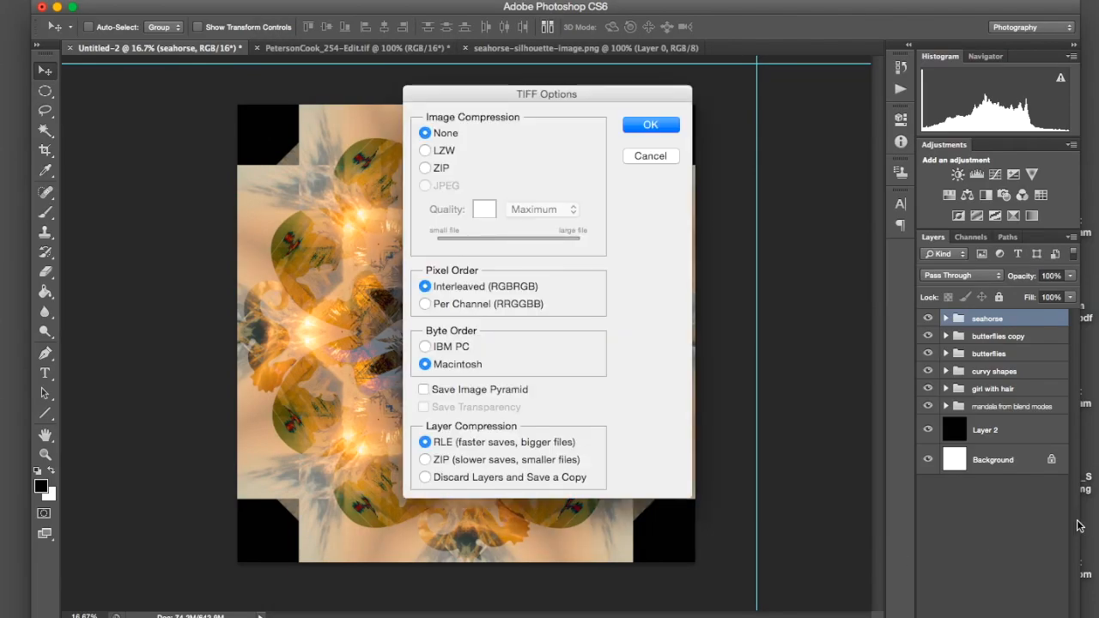
pyautogui.press('Return')
pyautogui.press('Return')
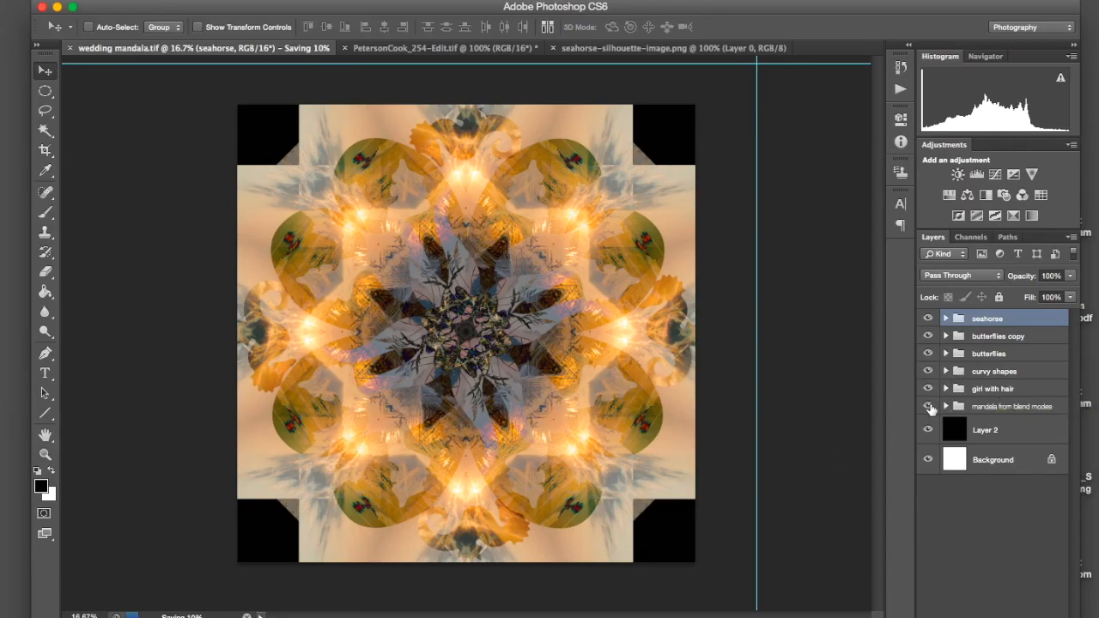
# Step: Hide the "mandala from blend modes" group and set the five groups above it to Normal blend mode over the black Layer 2
pyautogui.moveTo(931, 409); pyautogui.dragTo(929, 426)
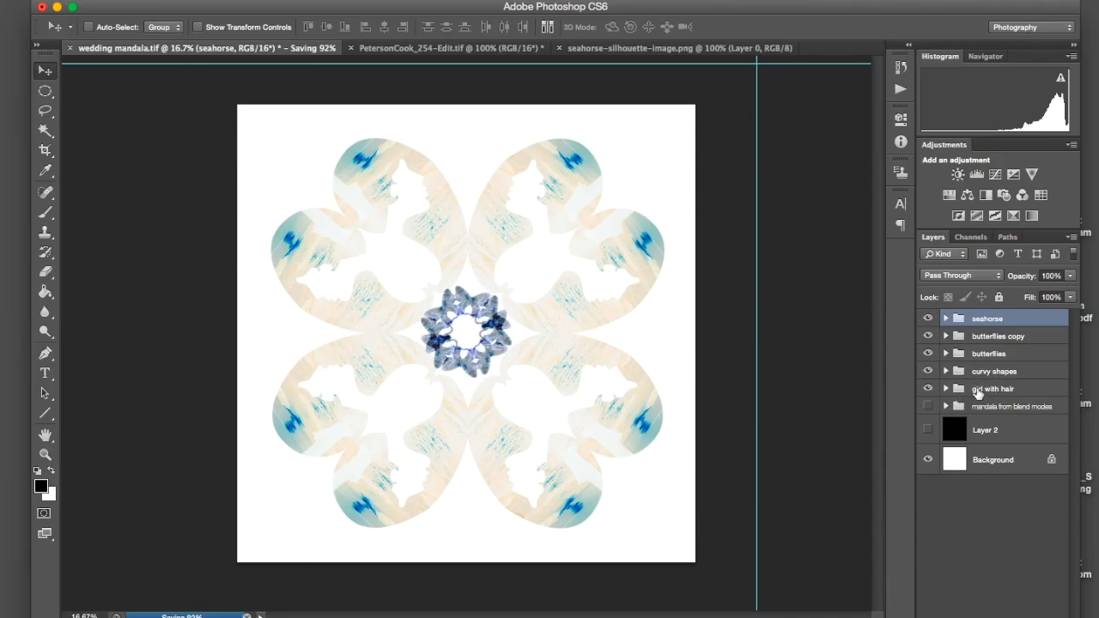
pyautogui.keyDown('shift'); pyautogui.click(978, 392); pyautogui.keyUp('shift')
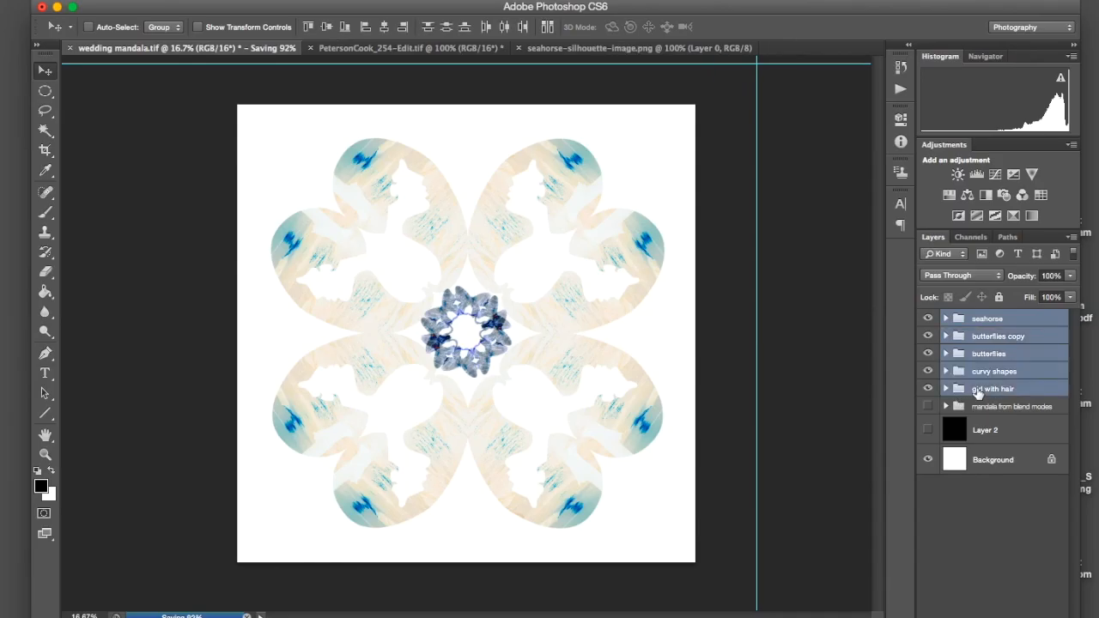
pyautogui.click(936, 280)
pyautogui.click(934, 294)
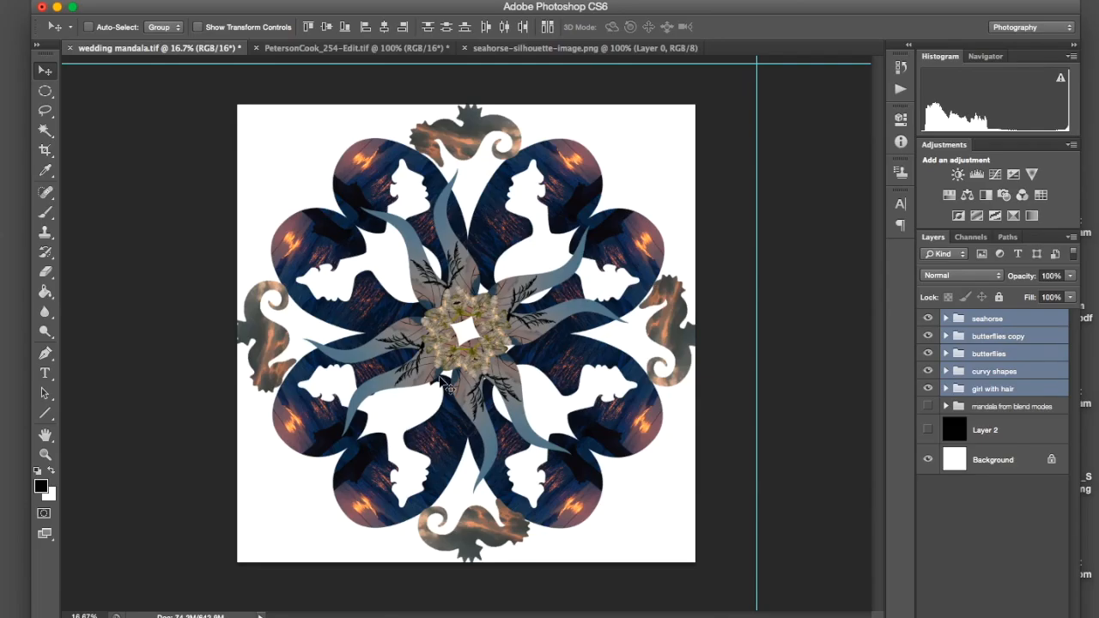
pyautogui.click(927, 431)
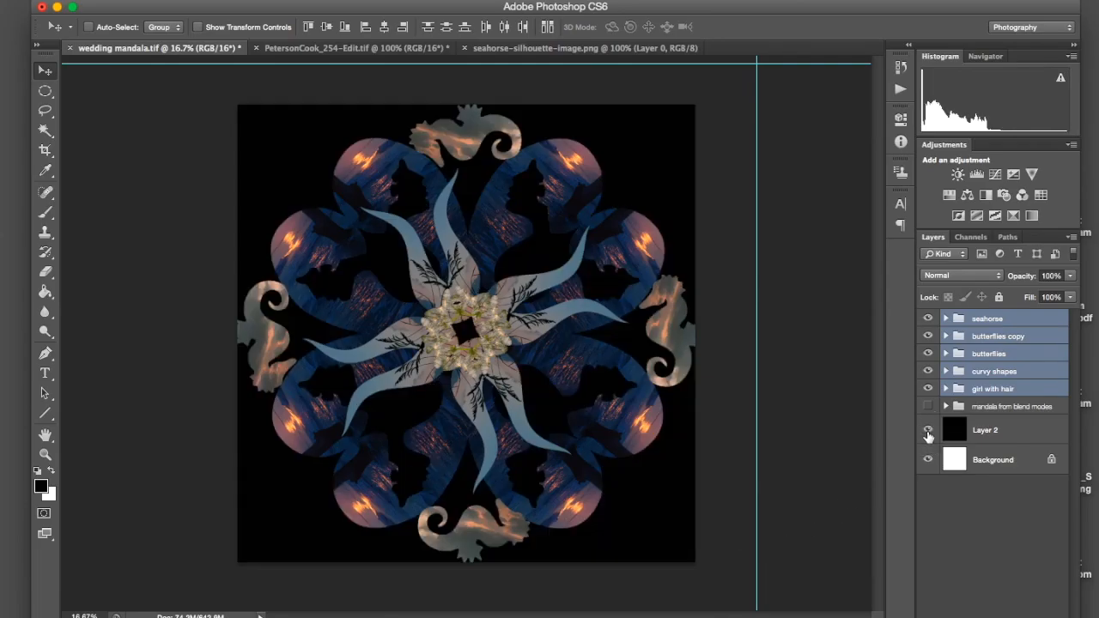